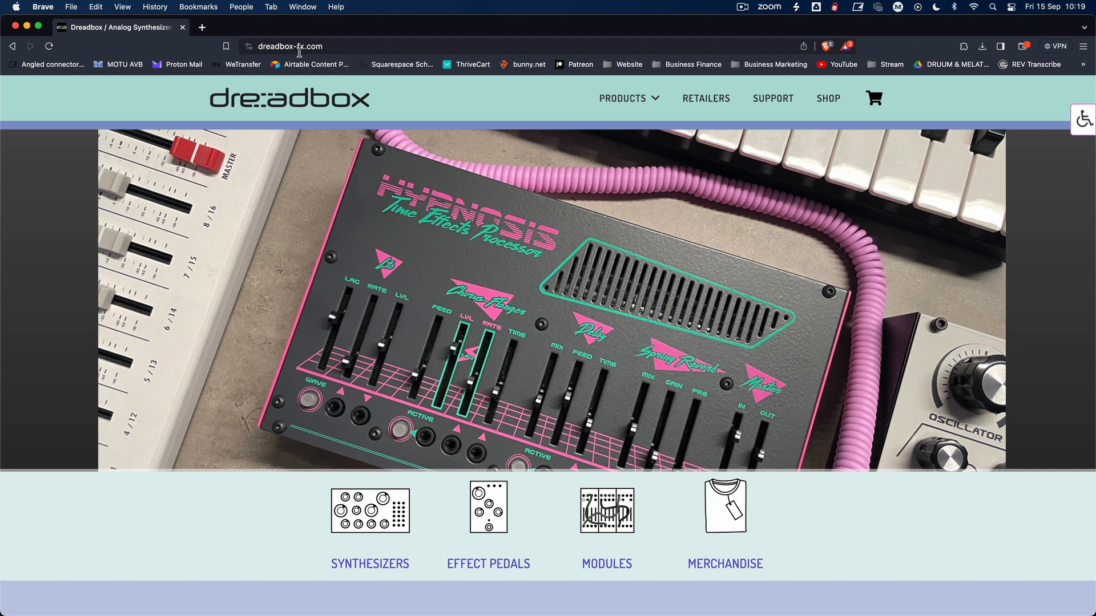
# Step: Open the Dreadbox support page and find the Typhon entry among the synthesizer manuals
pyautogui.click(781, 105)
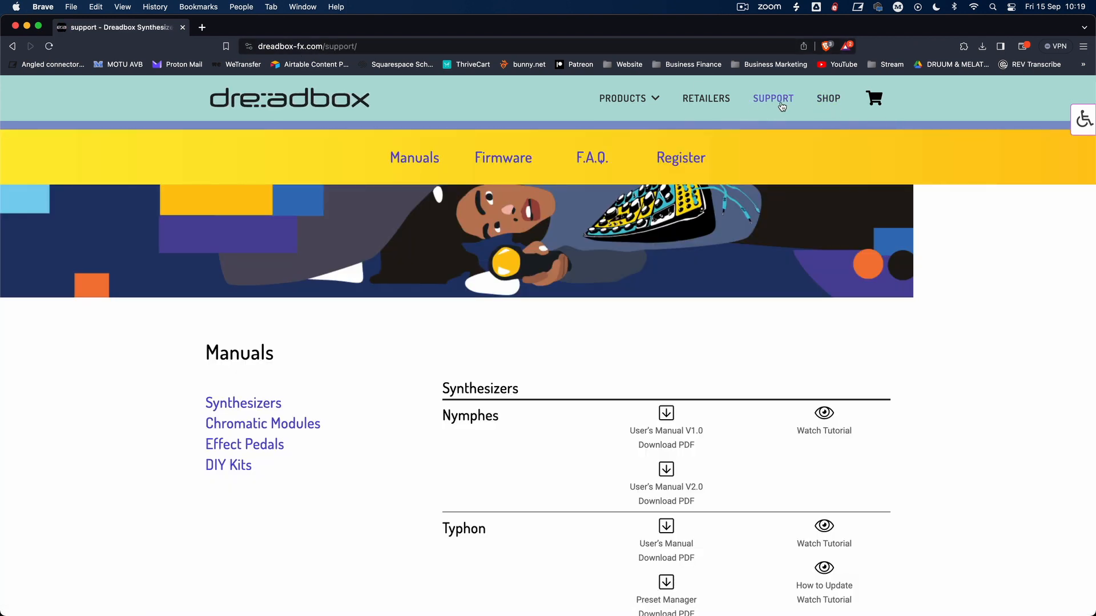
pyautogui.scroll(-3, 510, 328)
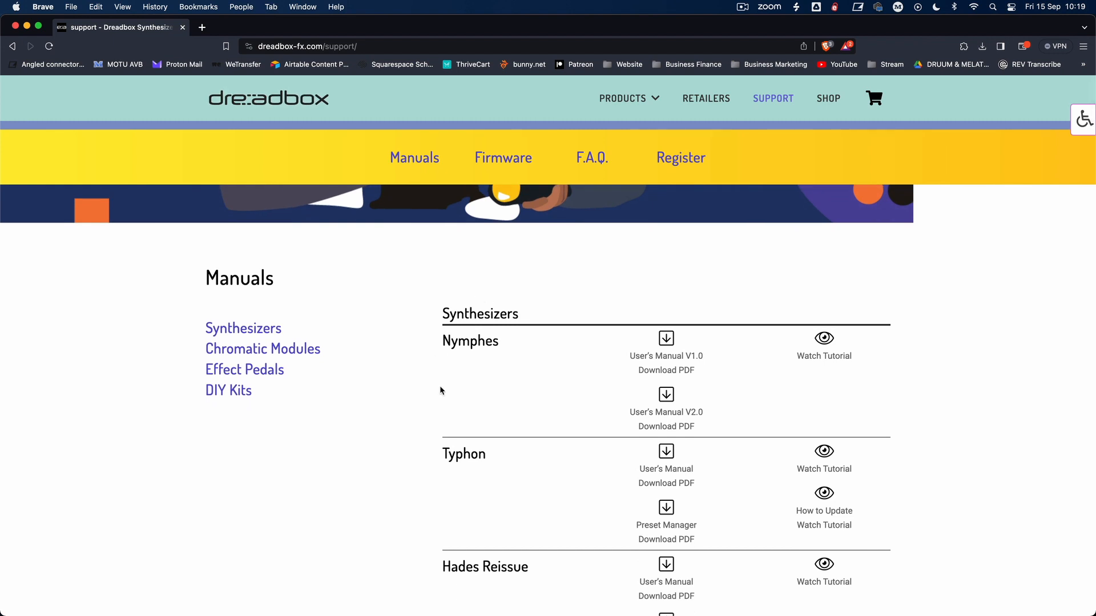
pyautogui.scroll(-3, 445, 394)
pyautogui.scroll(-1, 445, 401)
pyautogui.moveTo(440, 359); pyautogui.dragTo(665, 384)
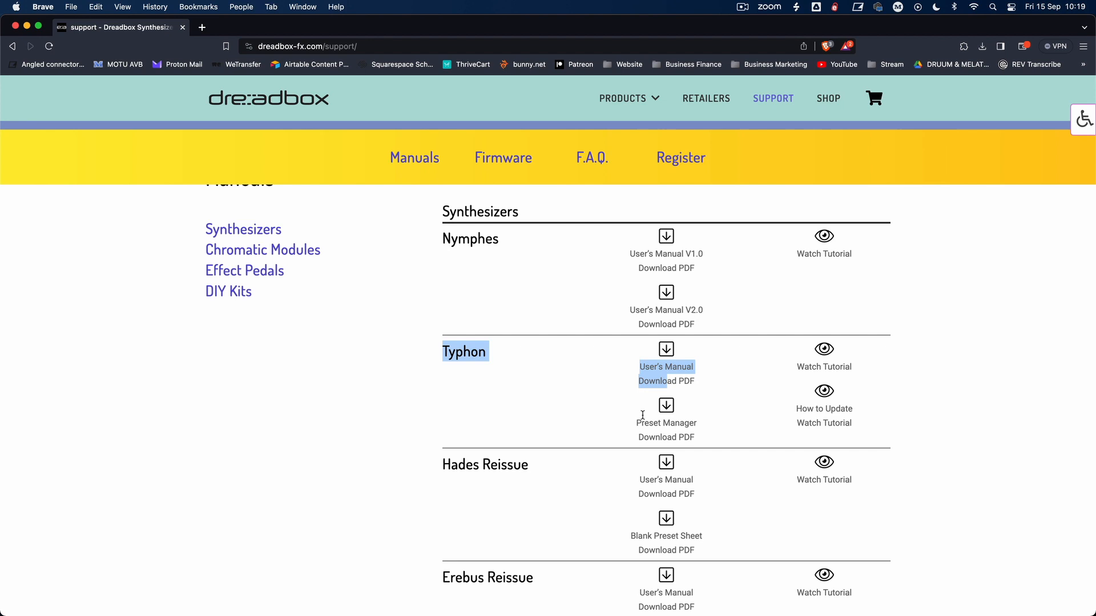
pyautogui.click(394, 386)
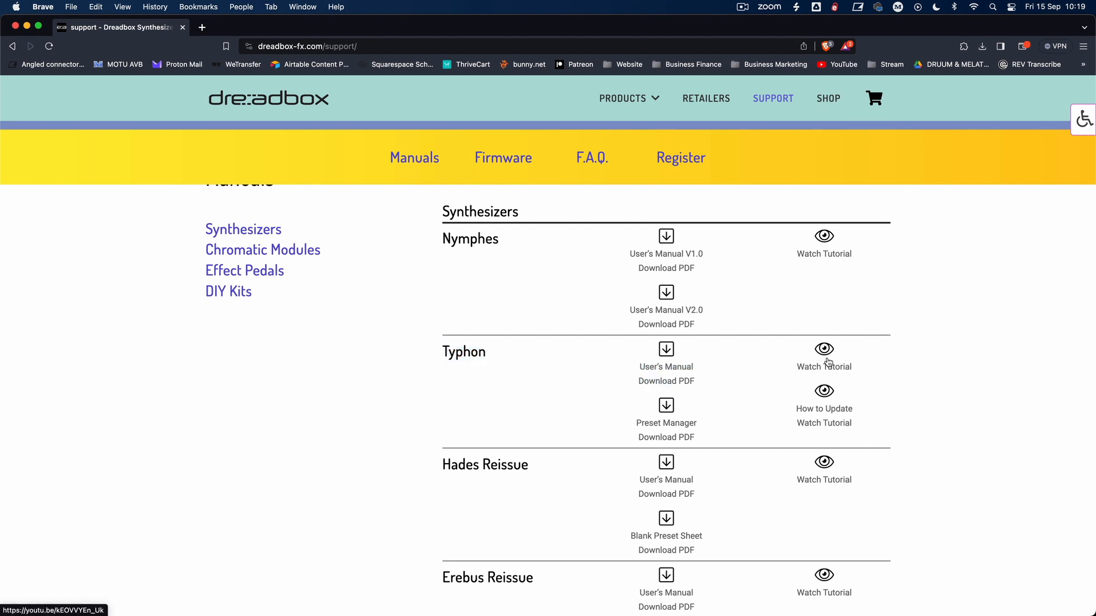
# Step: Look through the support page's manuals and firmware update sections for the available Typhon downloads
pyautogui.scroll(-10, 318, 399)
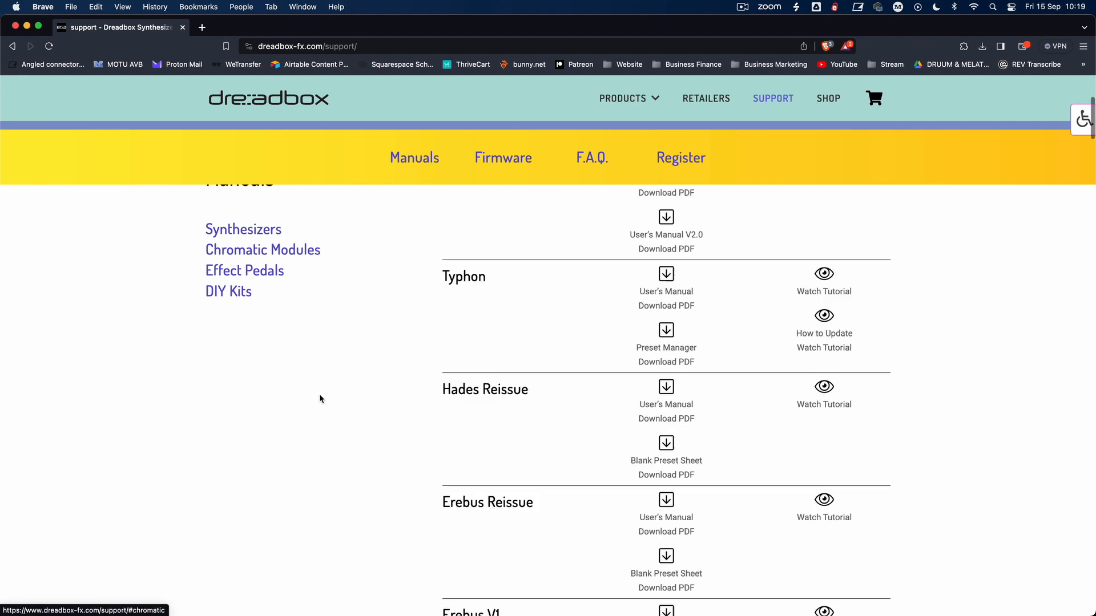
pyautogui.scroll(-20, 440, 362)
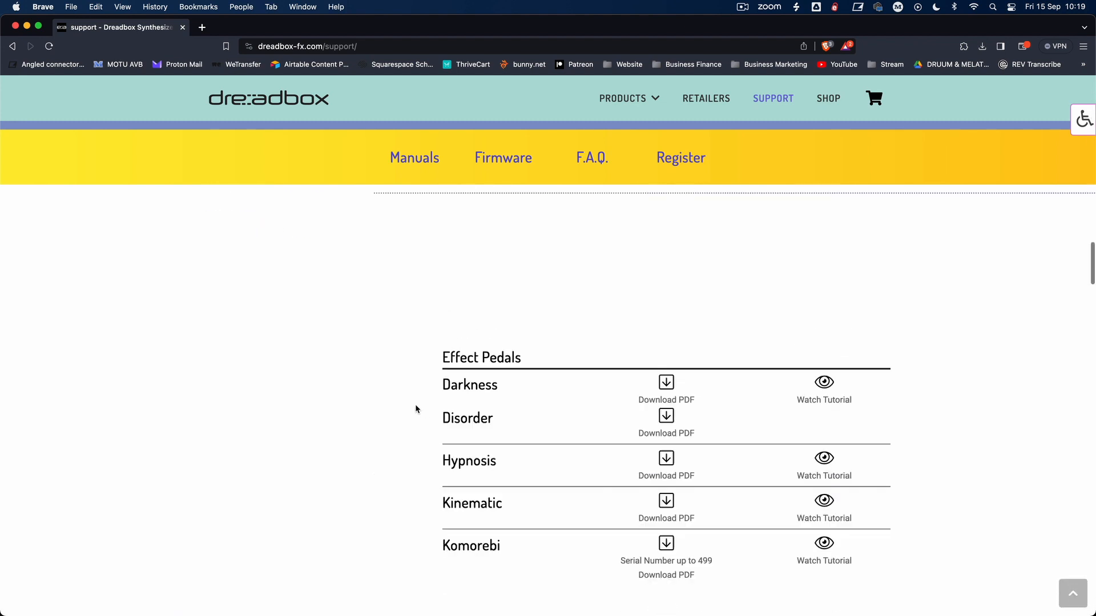
pyautogui.scroll(-15, 416, 411)
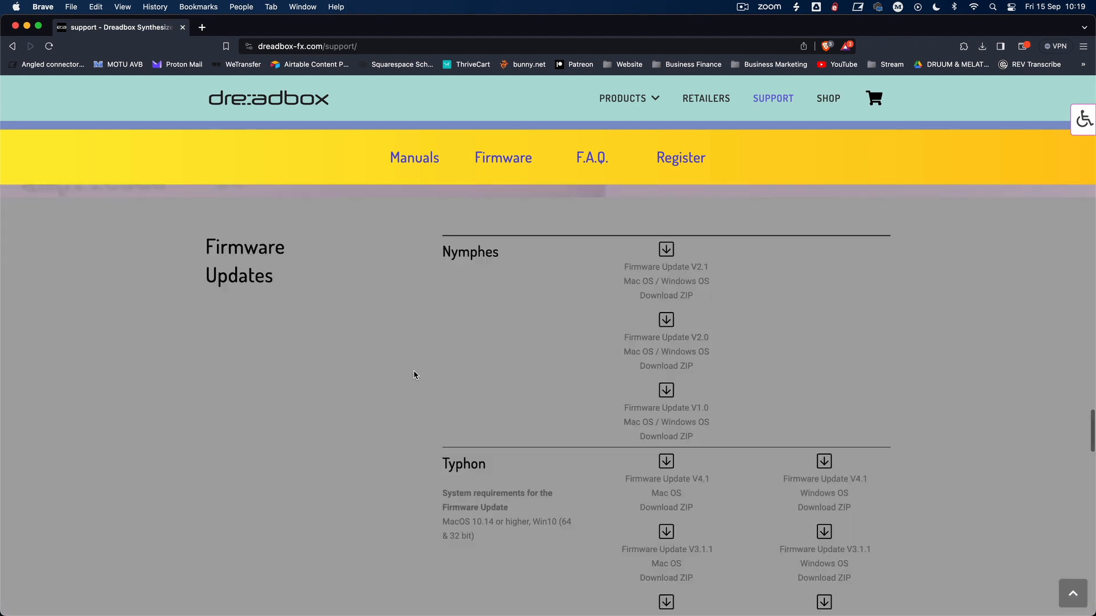
pyautogui.scroll(20, 415, 365)
pyautogui.scroll(15, 415, 350)
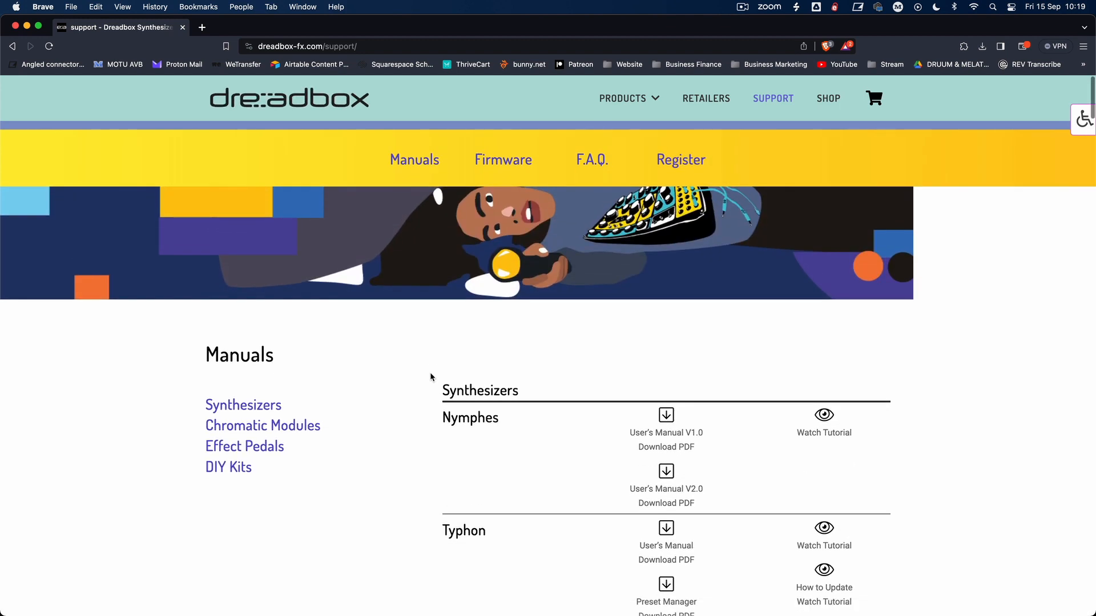
pyautogui.scroll(-8, 434, 369)
pyautogui.scroll(10, 434, 411)
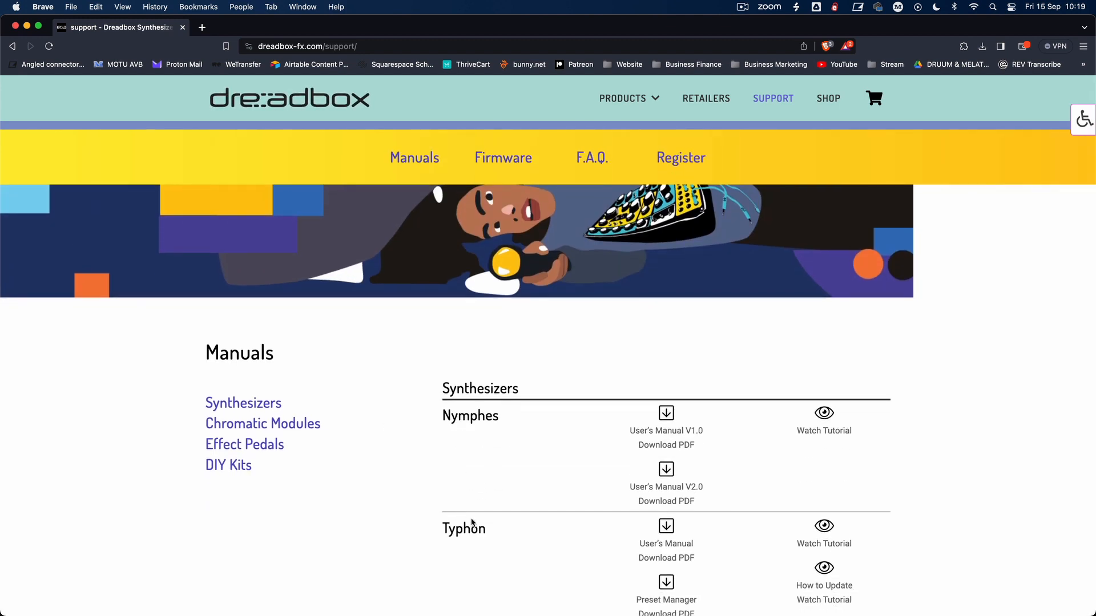
pyautogui.scroll(-3, 497, 480)
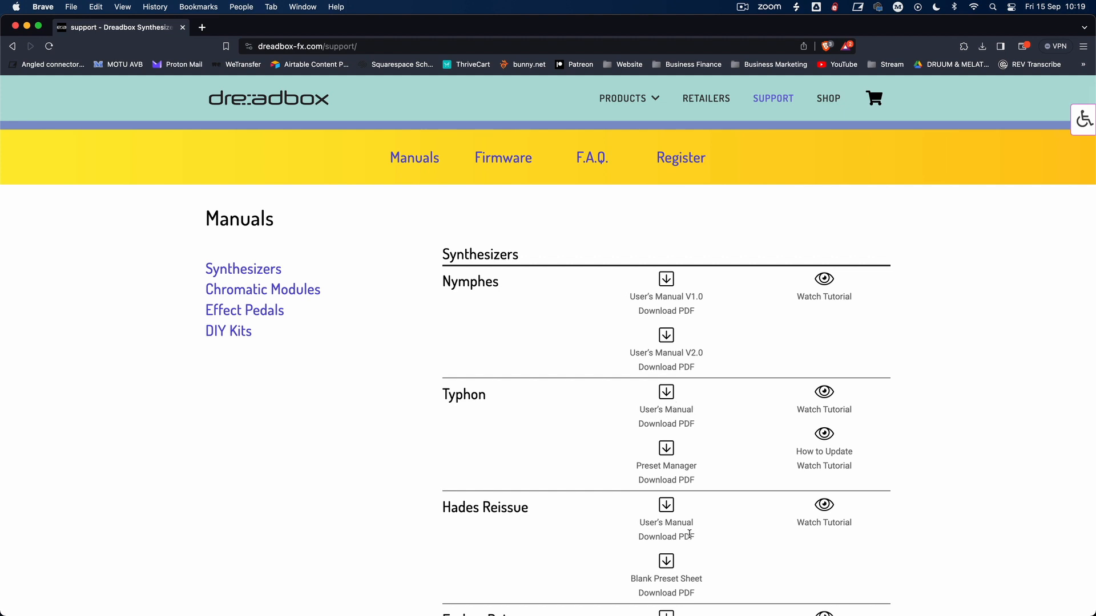
pyautogui.scroll(-20, 442, 457)
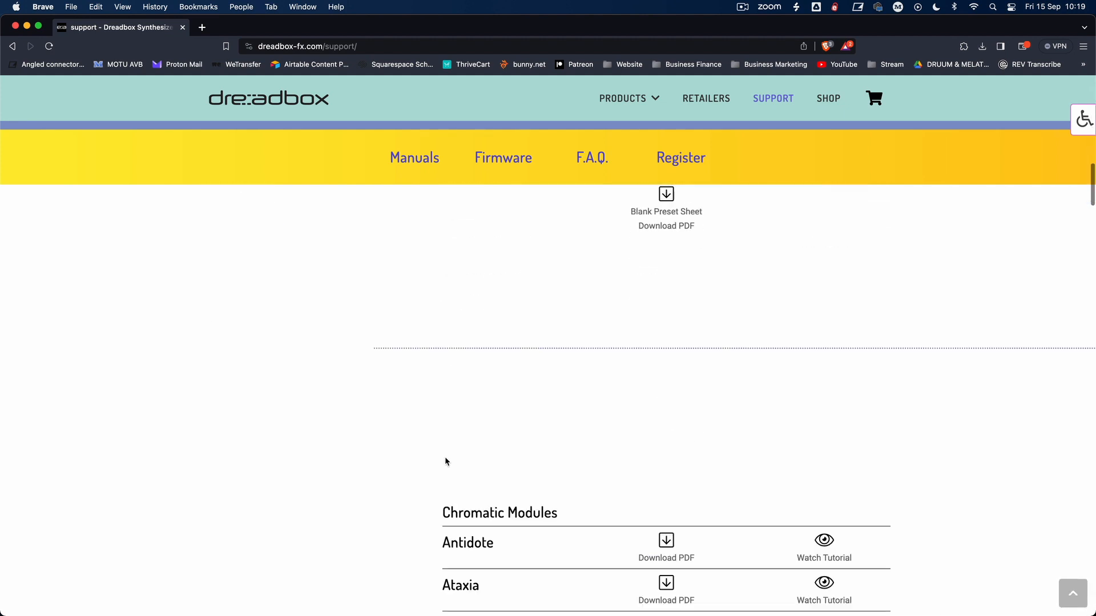
pyautogui.scroll(10, 445, 445)
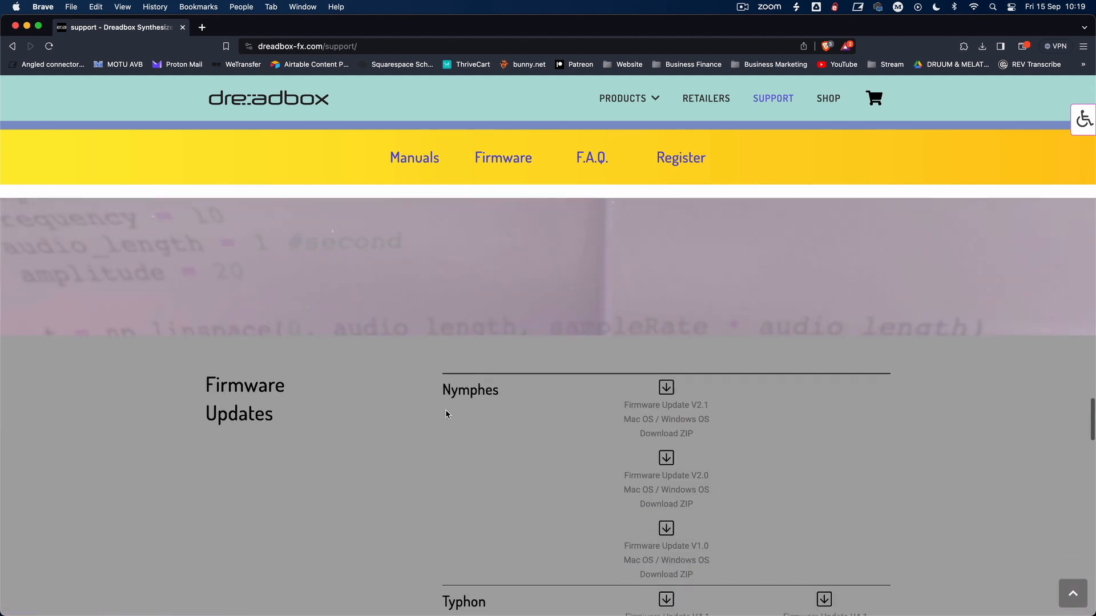
# Step: Download the Typhon Firmware Update V4.1 for Mac OS and save Typhon Updater 4.1 MacOS.zip in the Downloads folder
pyautogui.scroll(-1, 442, 410)
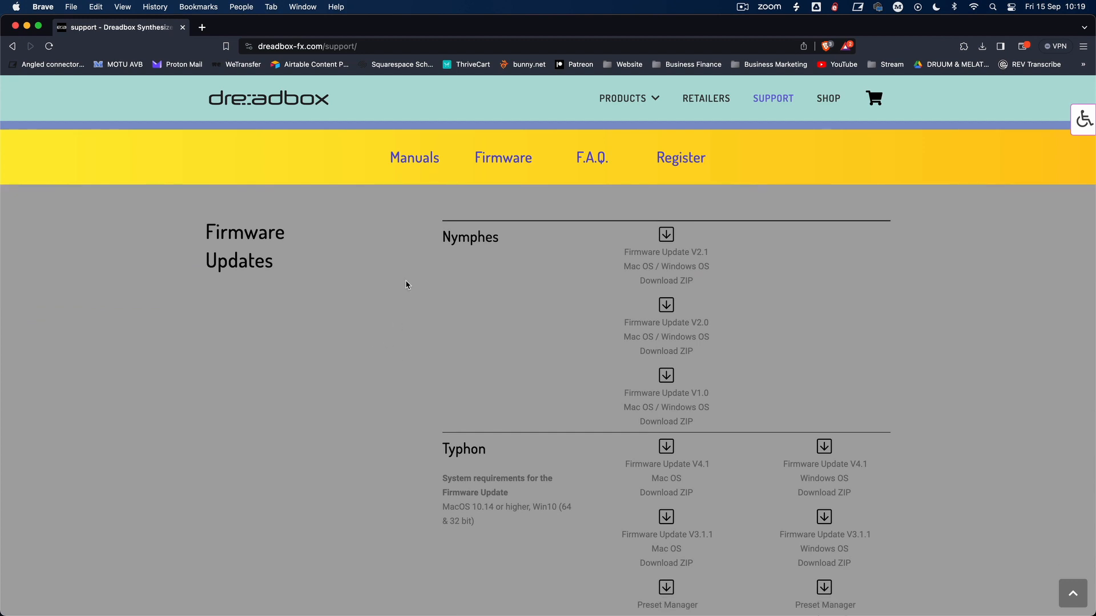
pyautogui.scroll(-5, 481, 357)
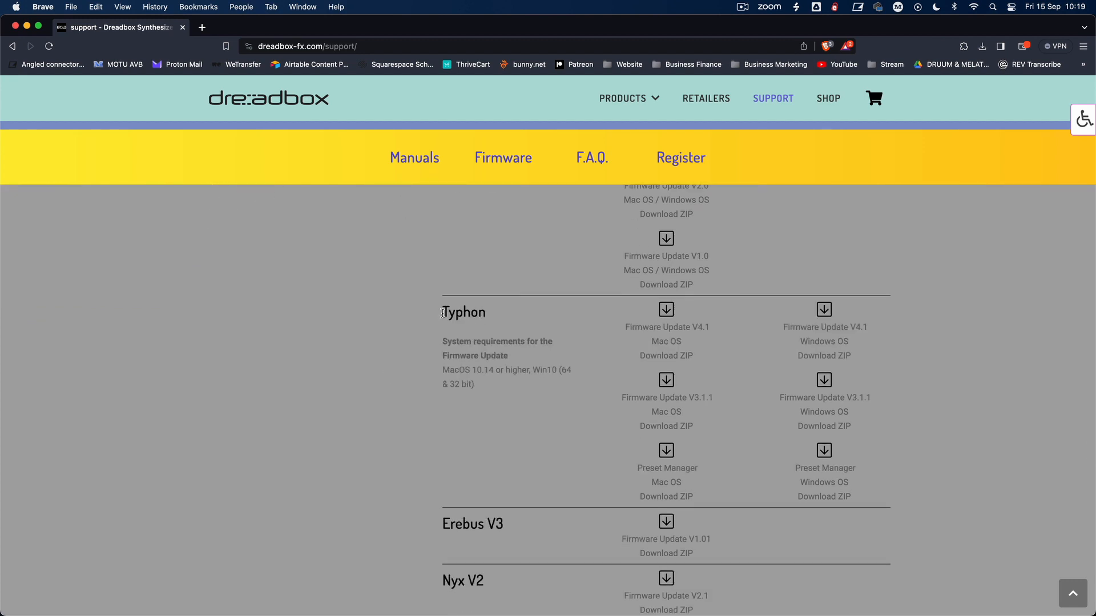
pyautogui.scroll(-2, 569, 344)
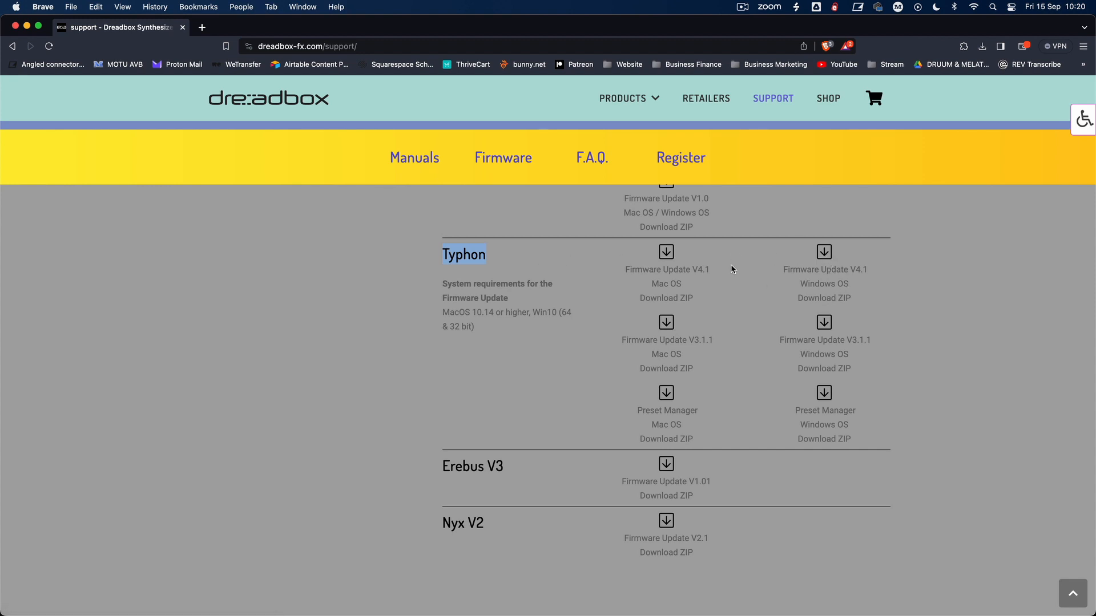
pyautogui.click(669, 257)
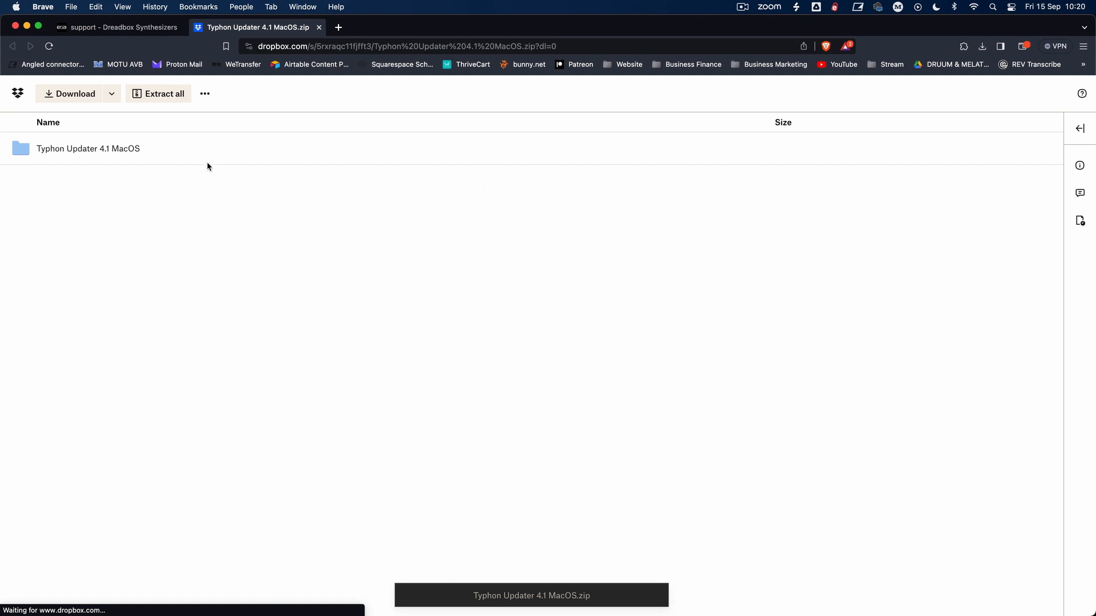
pyautogui.click(82, 100)
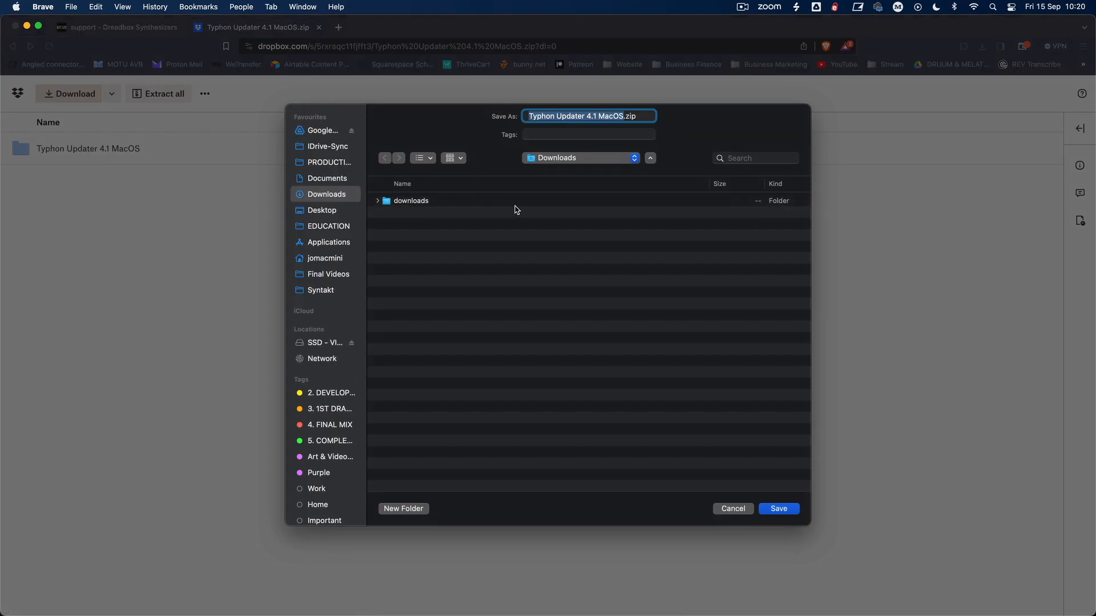
pyautogui.click(779, 509)
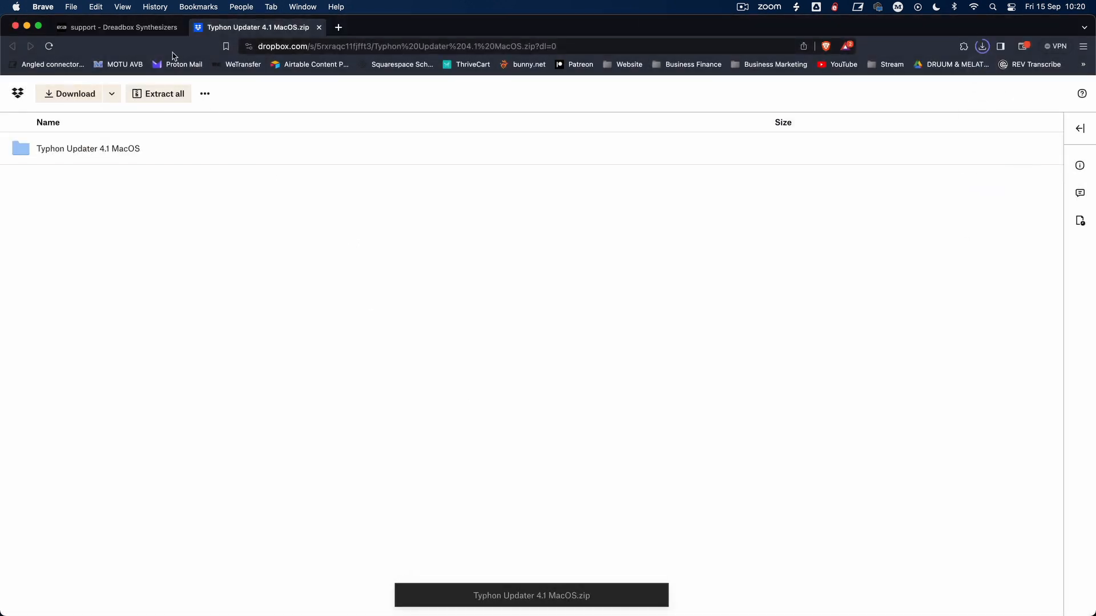
# Step: Download the Typhon Preset Manager for Mac OS from the support page and save its zip in the Downloads folder
pyautogui.click(147, 31)
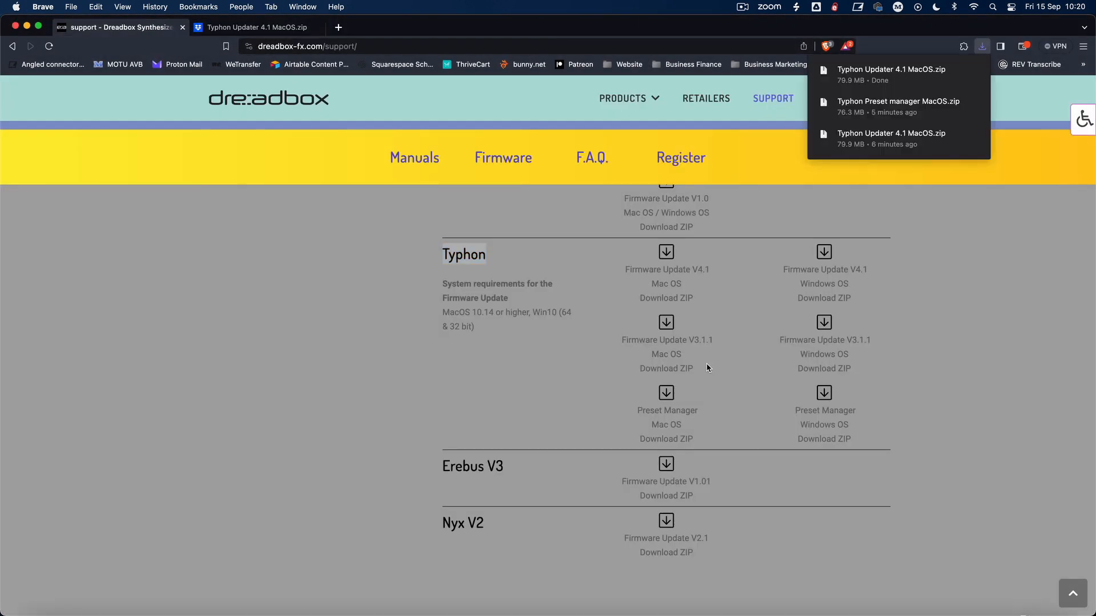
pyautogui.click(666, 394)
pyautogui.click(666, 394)
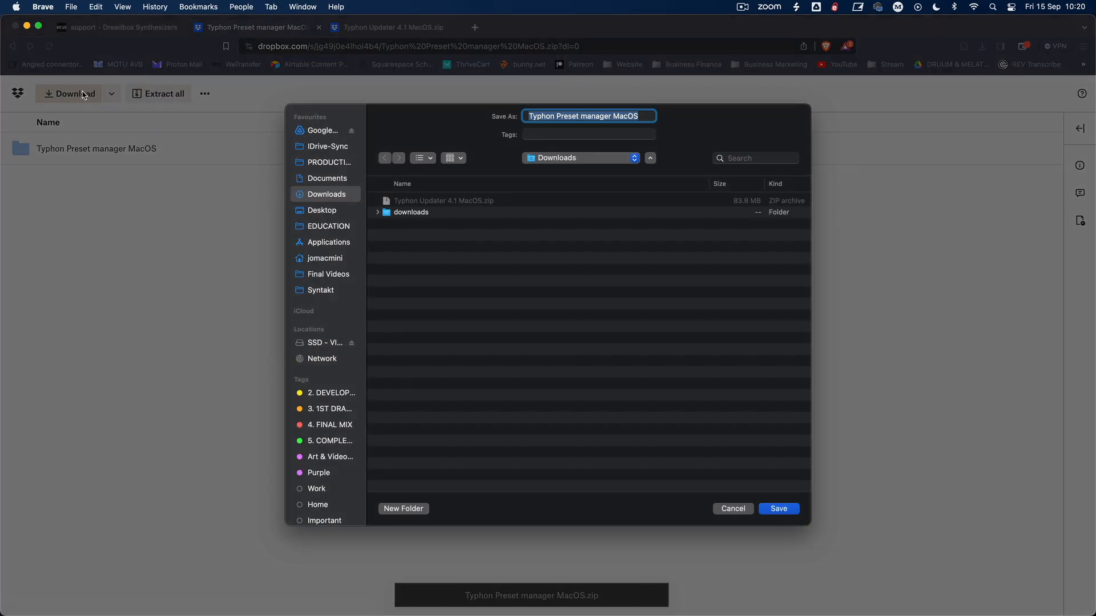
pyautogui.click(778, 508)
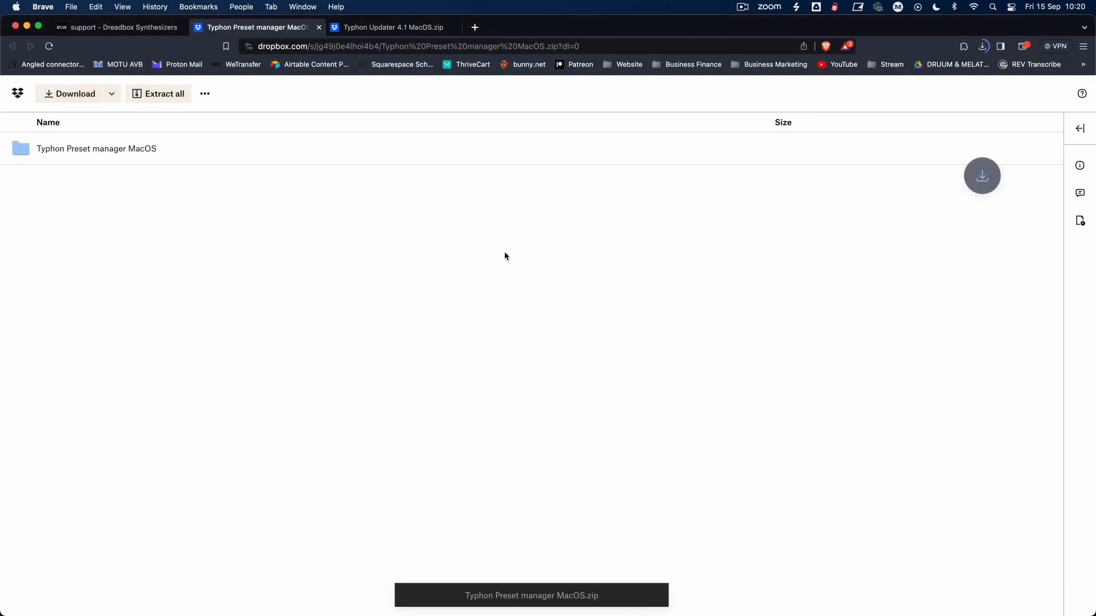
# Step: Close the browser and Typhon Preset Manager windows, and show the Downloads folder in Finder with a wider Name column
pyautogui.click(16, 27)
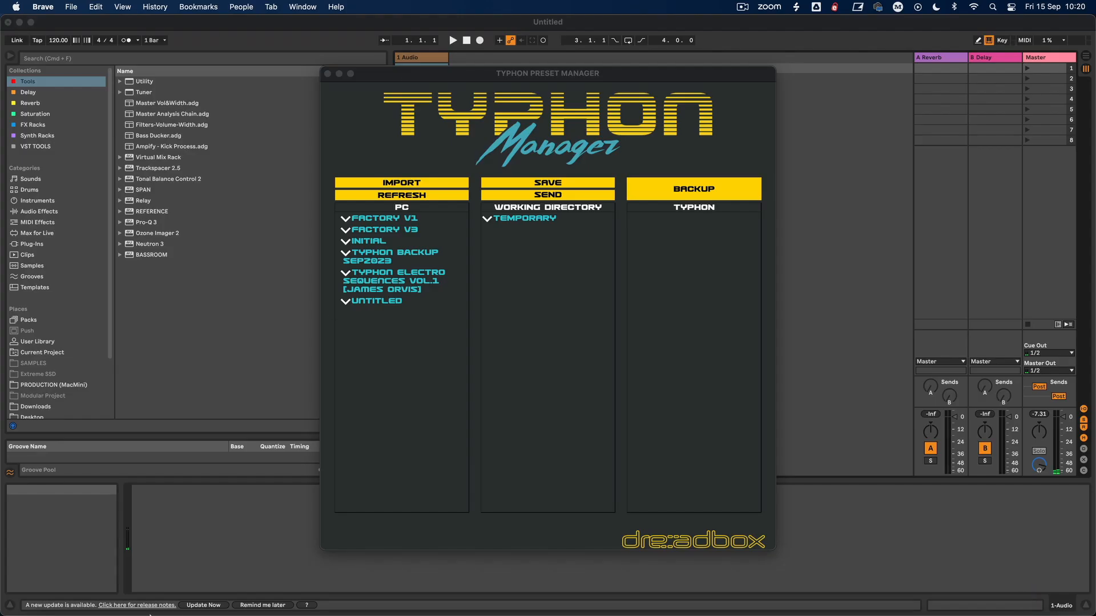
pyautogui.click(327, 73)
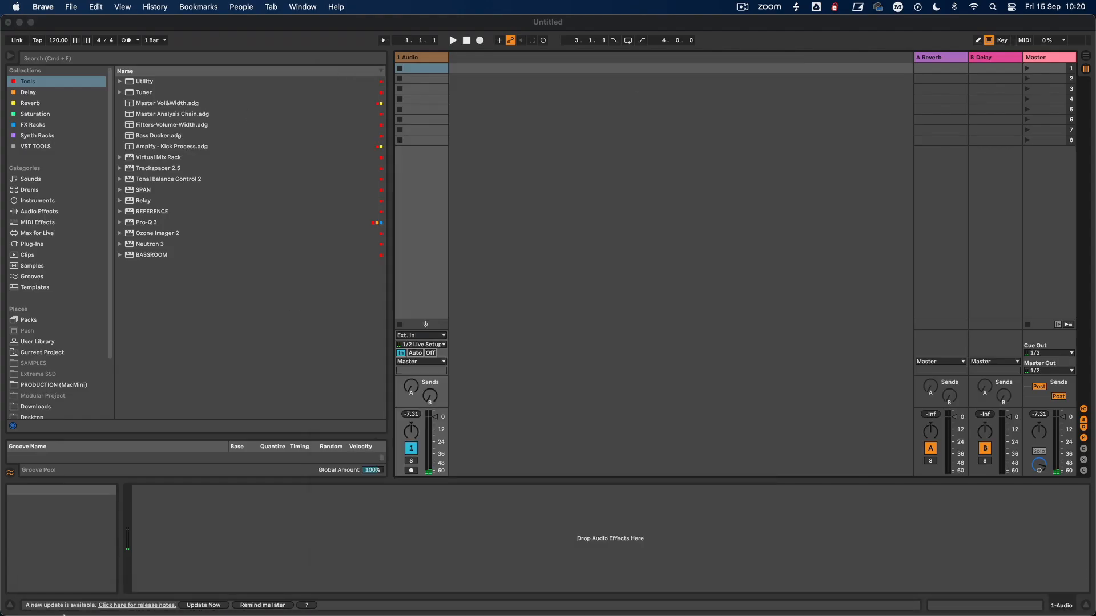
pyautogui.moveTo(64, 614)
pyautogui.click(40, 597)
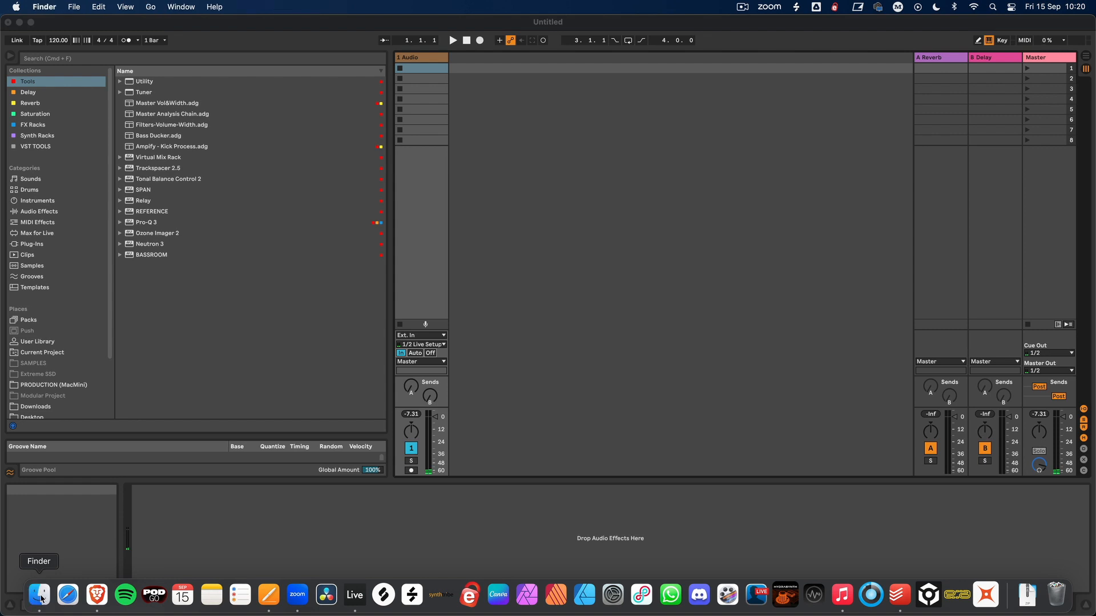
pyautogui.click(40, 597)
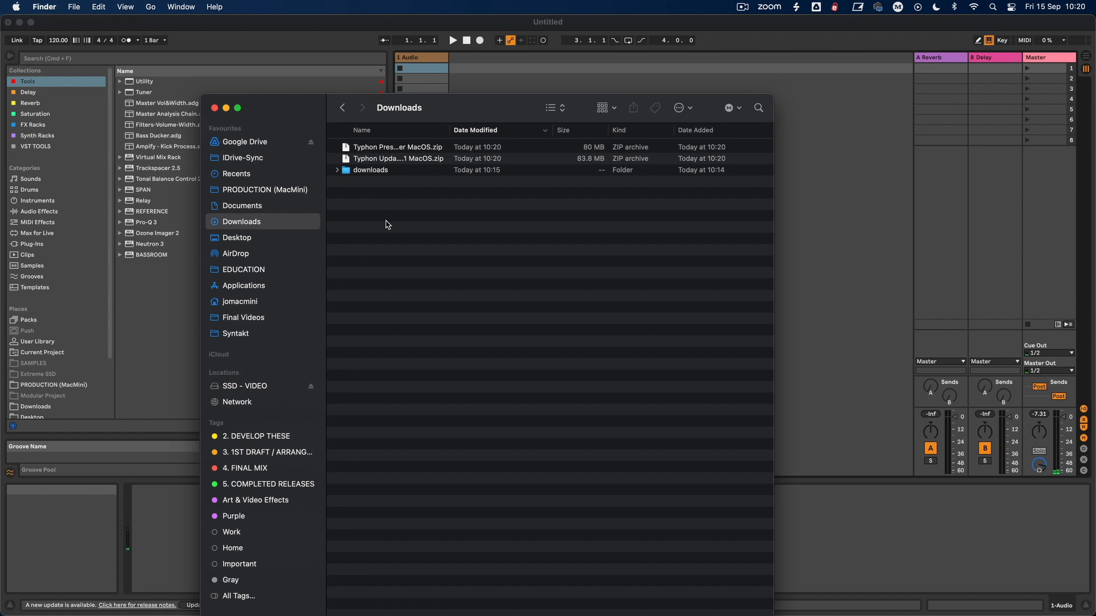
pyautogui.moveTo(449, 134); pyautogui.dragTo(630, 134)
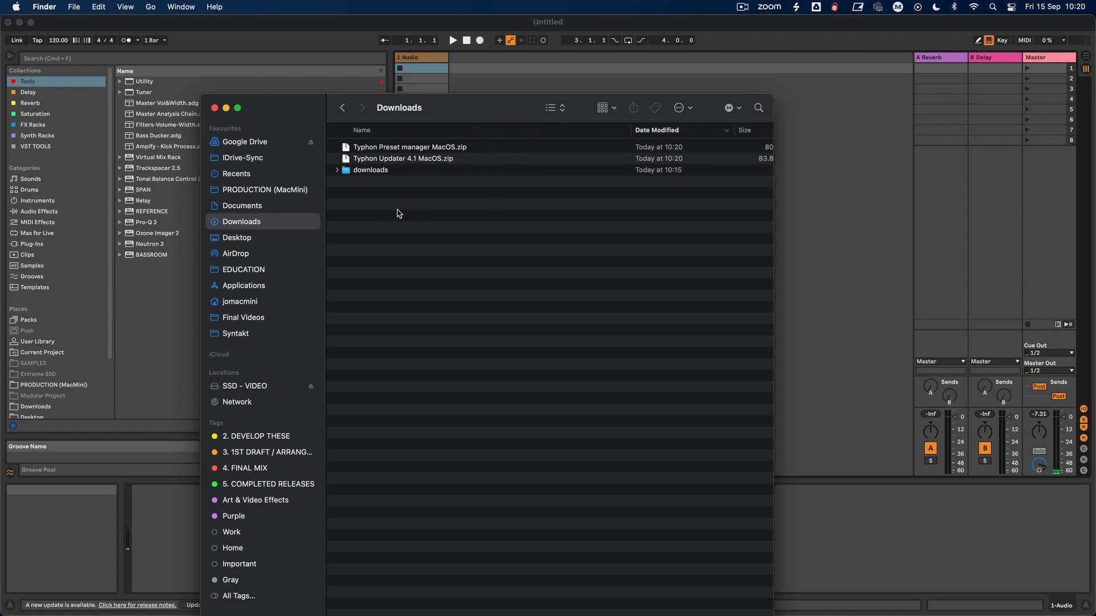
pyautogui.rightClick(405, 159)
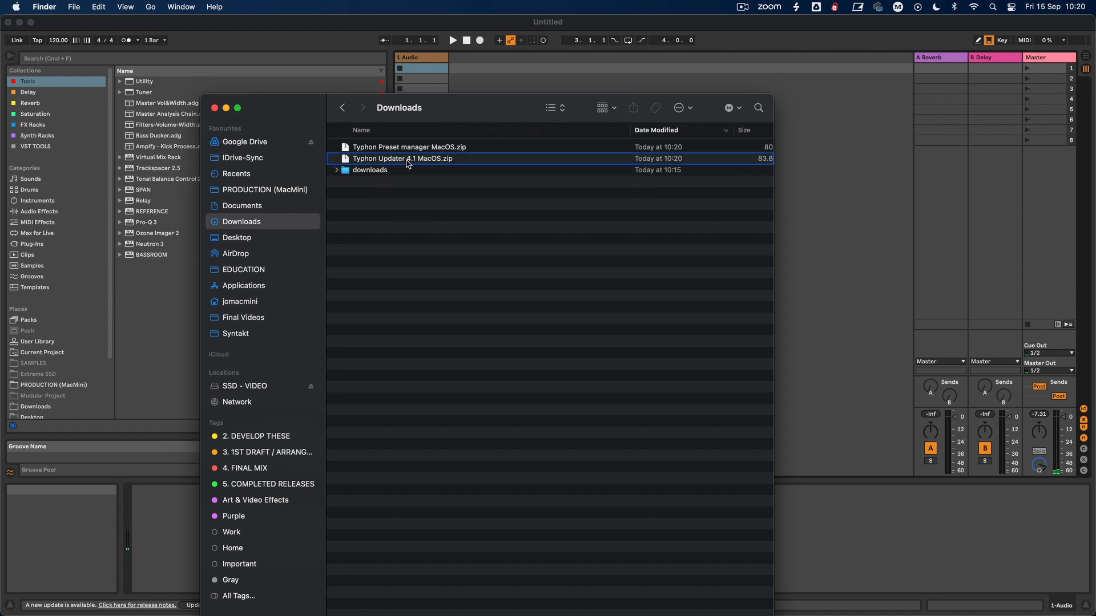
pyautogui.click(355, 192)
pyautogui.rightClick(403, 162)
pyautogui.moveTo(449, 181)
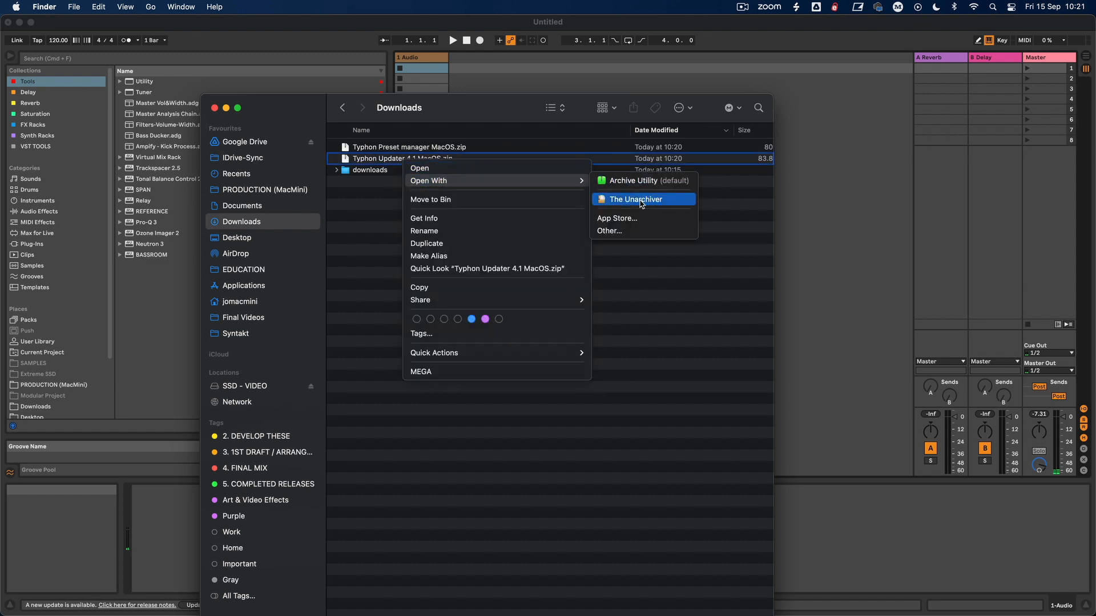
pyautogui.click(344, 217)
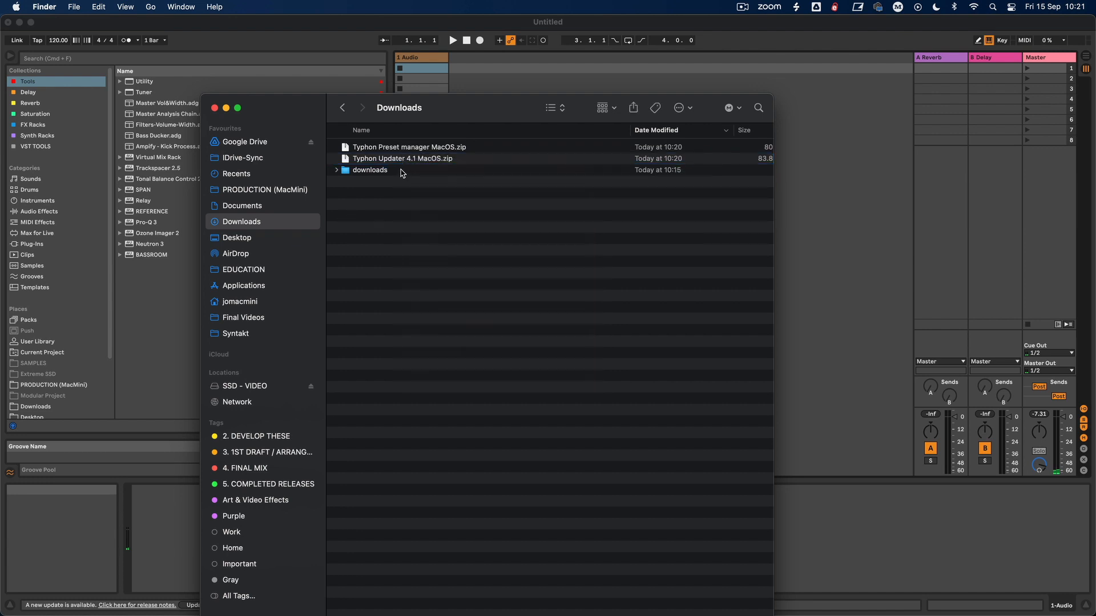
# Step: Extract the Typhon Updater 4.1 and Typhon Preset manager archives, and move both original zip files to the Bin
pyautogui.doubleClick(366, 164)
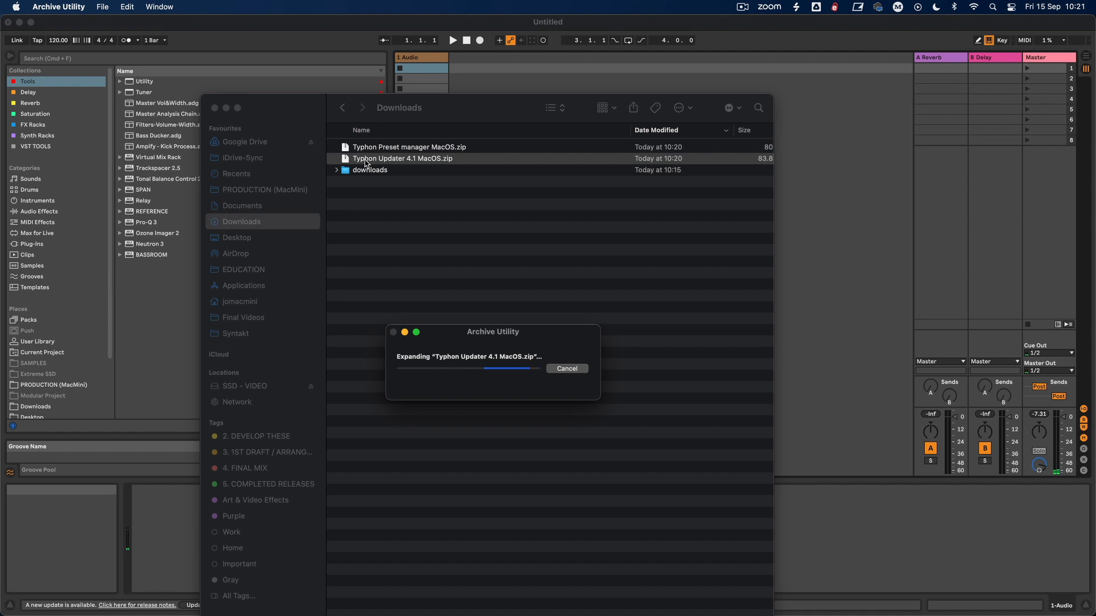
pyautogui.doubleClick(390, 149)
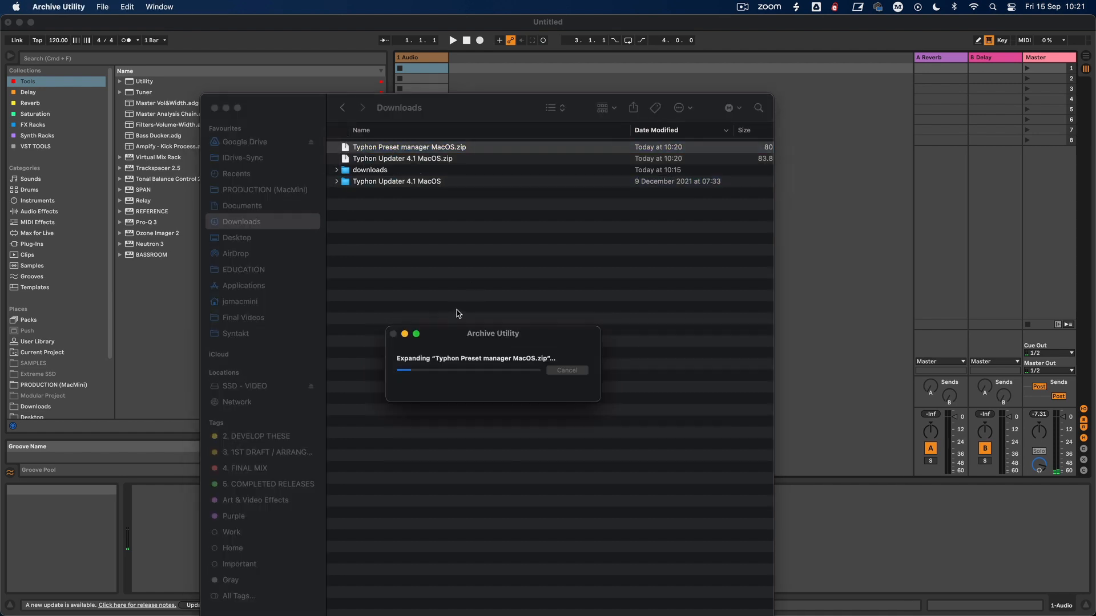
pyautogui.click(406, 158)
pyautogui.keyDown('super'); pyautogui.click(406, 150); pyautogui.keyUp('super')
pyautogui.rightClick(406, 149)
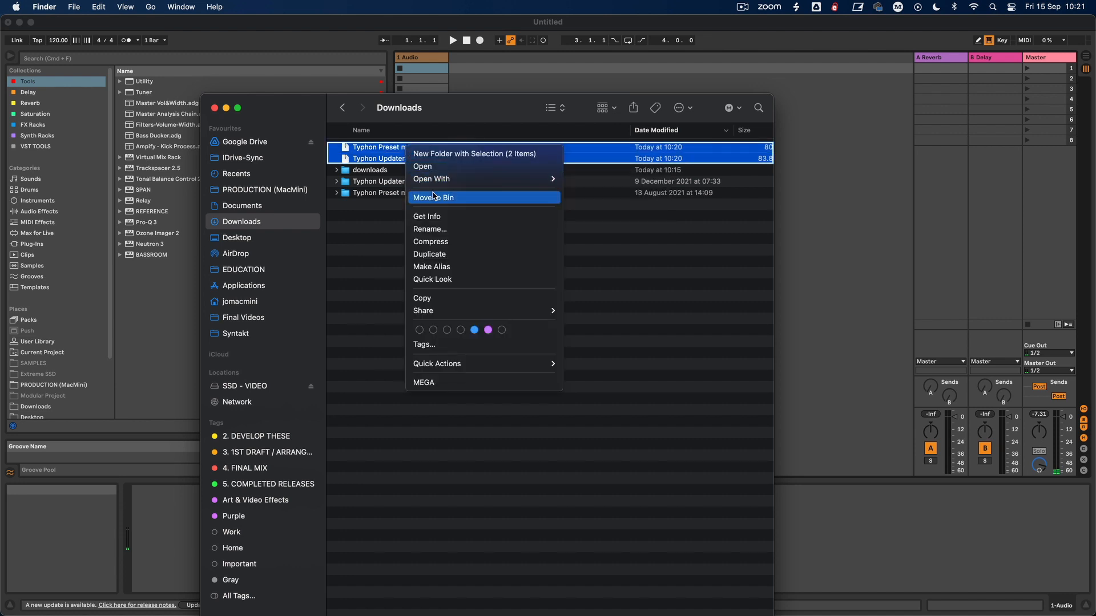
pyautogui.click(429, 194)
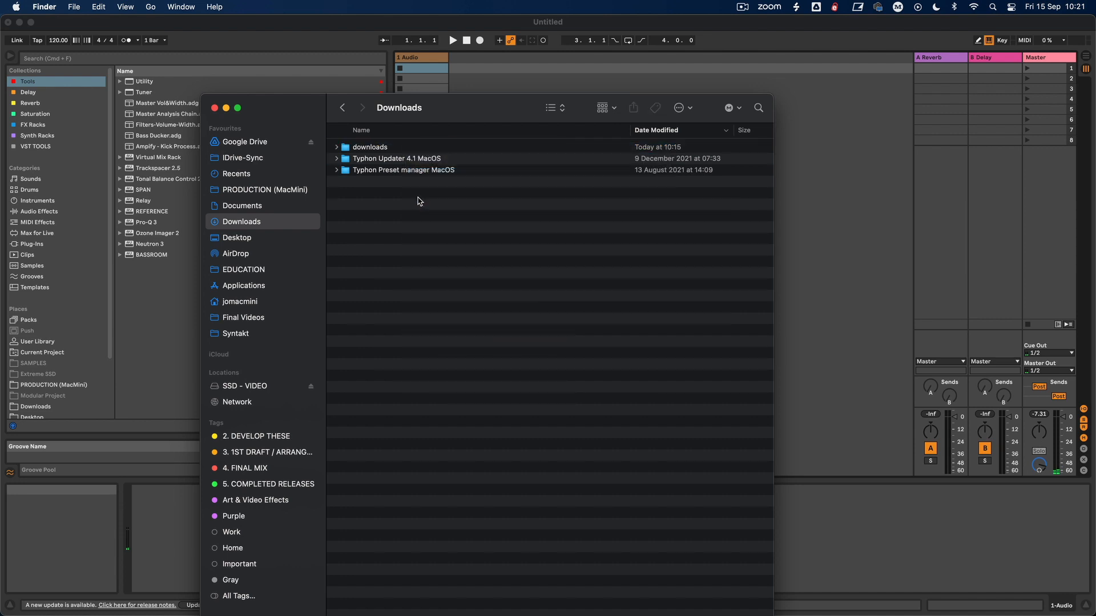
# Step: Open the Typhon Preset Manager-3.1.1.dmg disk image inside the Typhon Preset manager MacOS folder
pyautogui.doubleClick(390, 171)
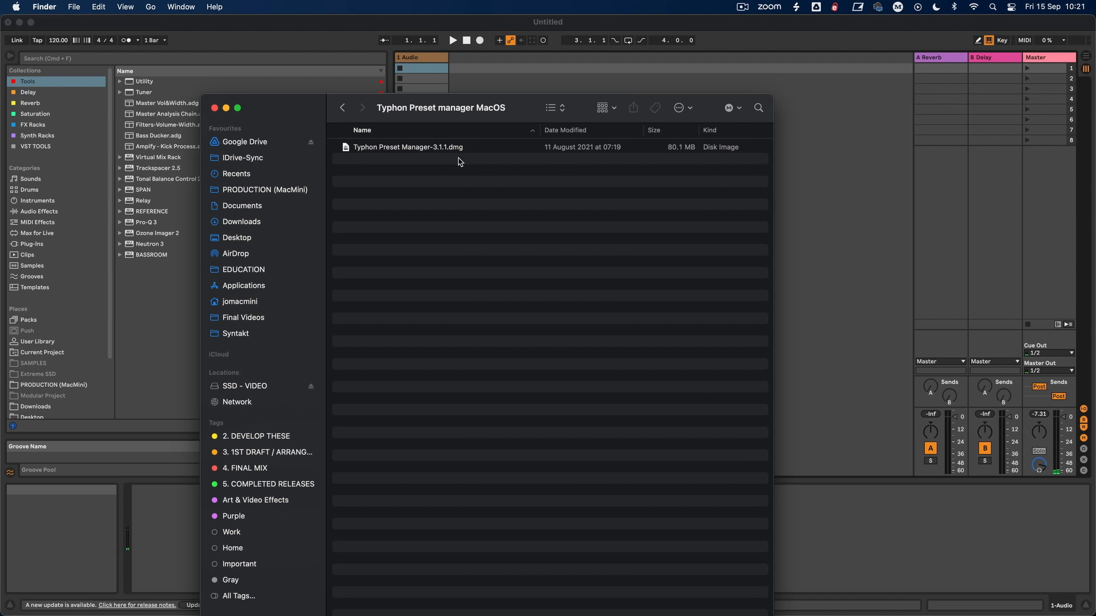
pyautogui.doubleClick(432, 150)
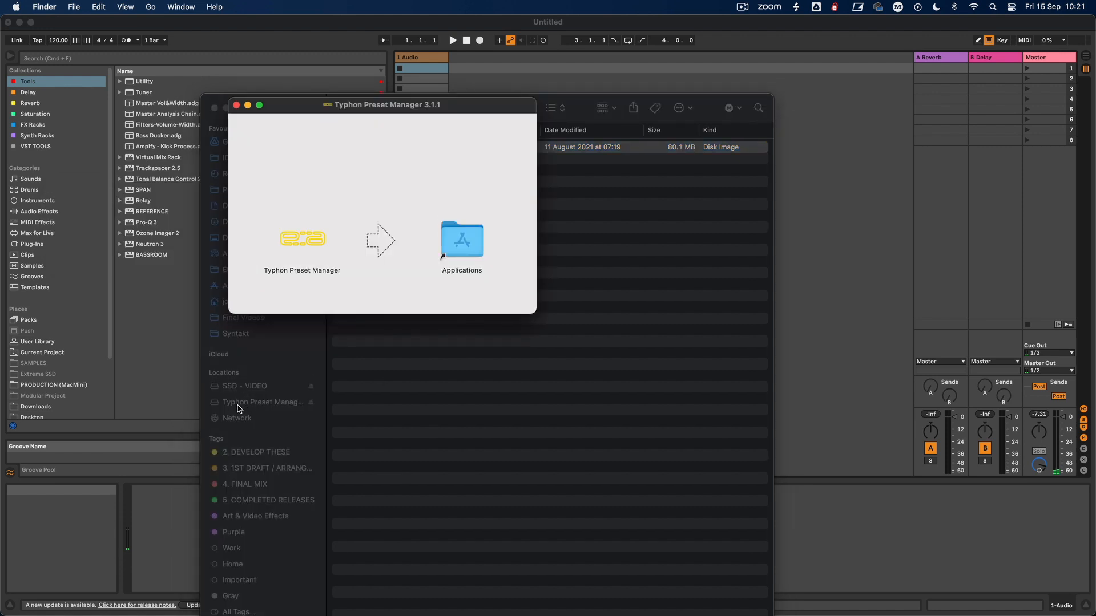
# Step: Open the Applications folder from the Typhon Preset Manager 3.1.1 disk image window and sort its contents by name in descending order
pyautogui.moveTo(350, 110); pyautogui.dragTo(505, 210)
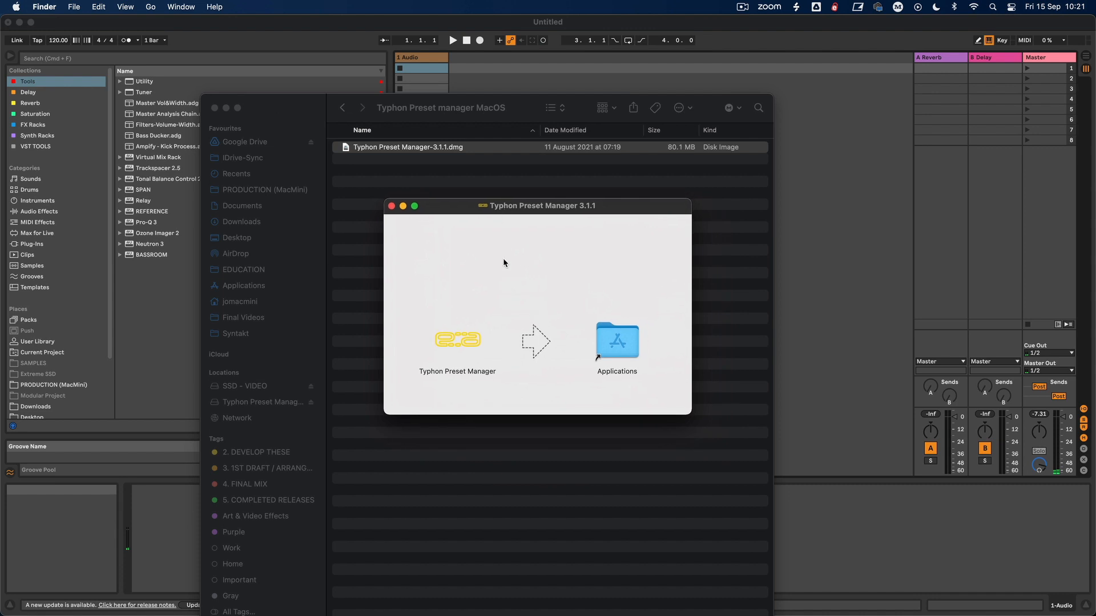
pyautogui.moveTo(456, 337)
pyautogui.mouseDown()
pyautogui.moveTo(608, 349)
pyautogui.moveTo(456, 342)
pyautogui.mouseUp()
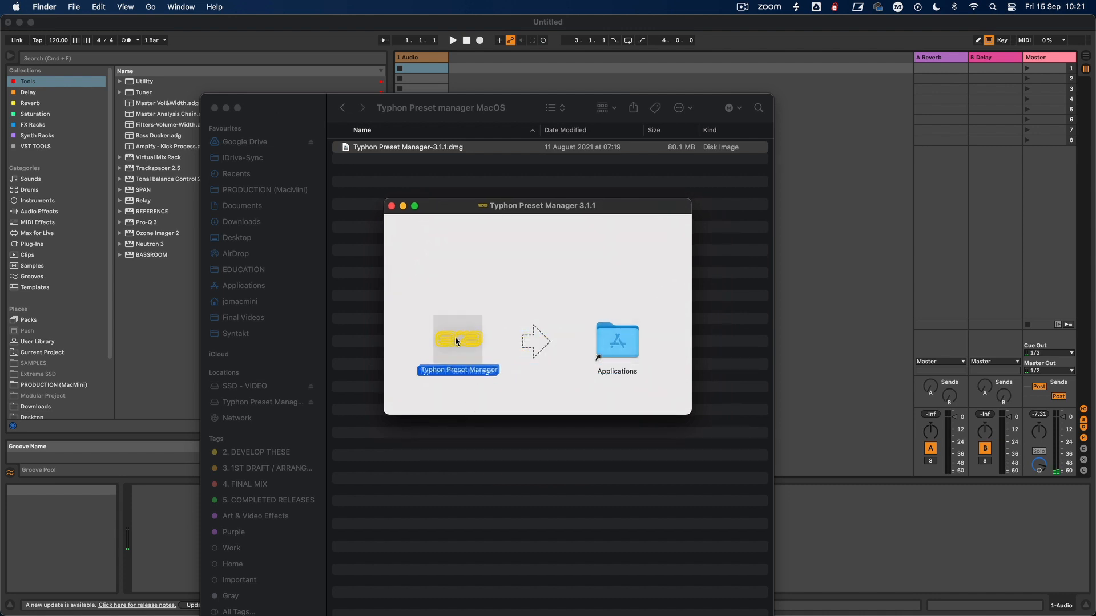
pyautogui.doubleClick(604, 346)
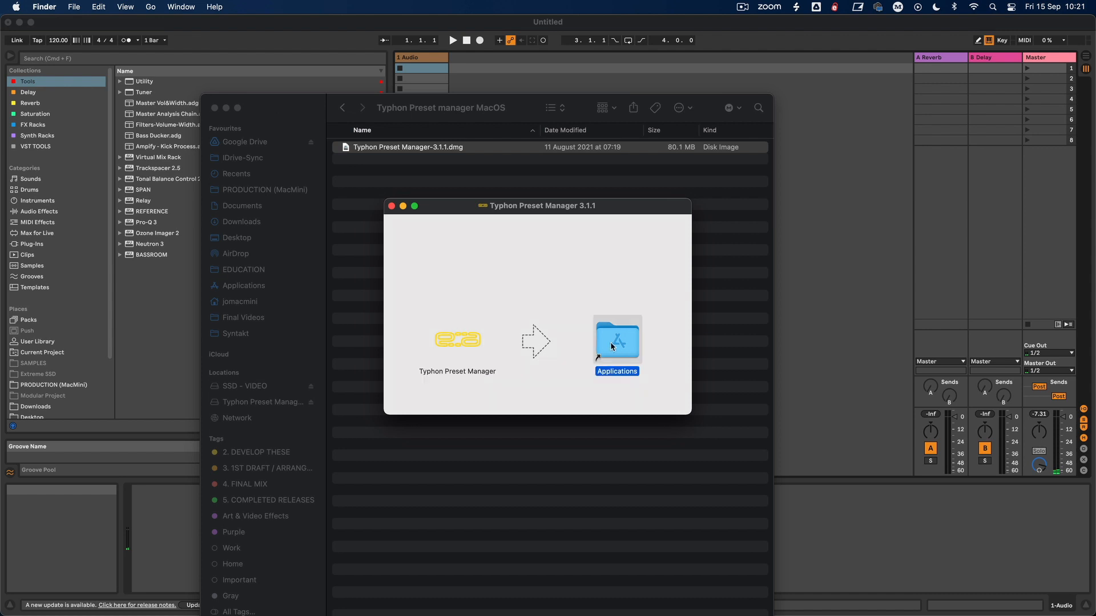
pyautogui.click(117, 97)
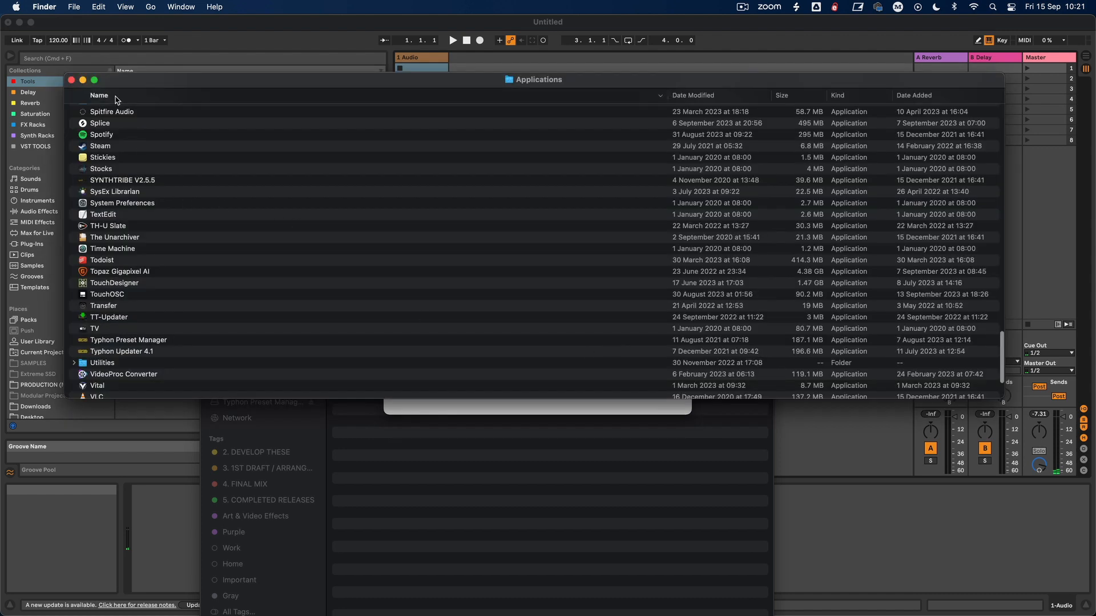
# Step: Locate Typhon Preset Manager and Typhon Updater 4.1 in the Applications folder
pyautogui.moveTo(139, 85); pyautogui.dragTo(356, 175)
pyautogui.scroll(-4, 438, 438)
pyautogui.scroll(3, 370, 358)
pyautogui.scroll(15, 367, 358)
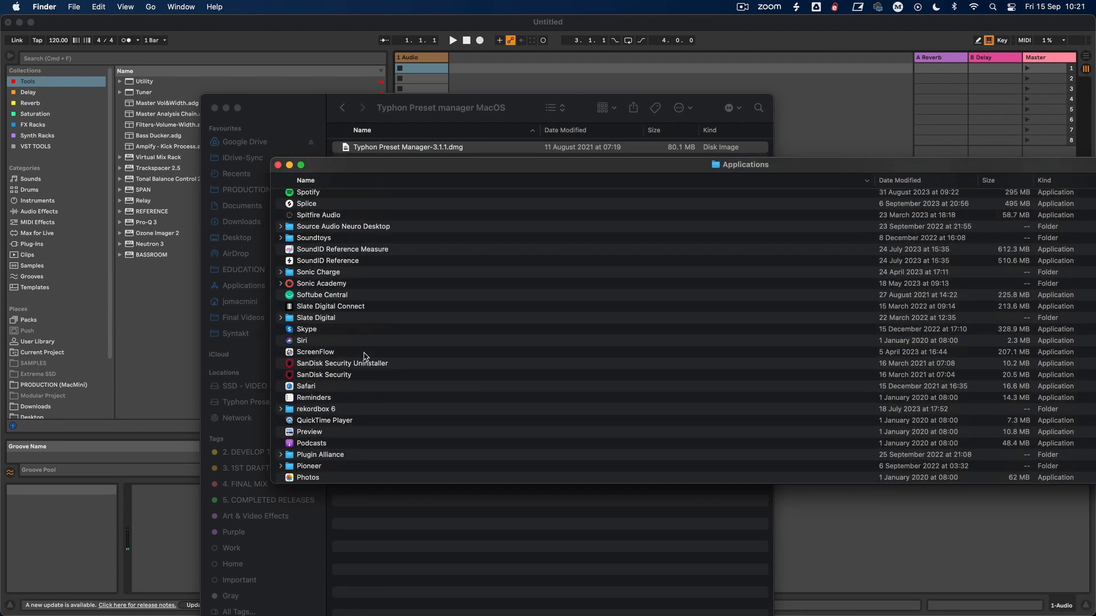
pyautogui.scroll(3, 346, 288)
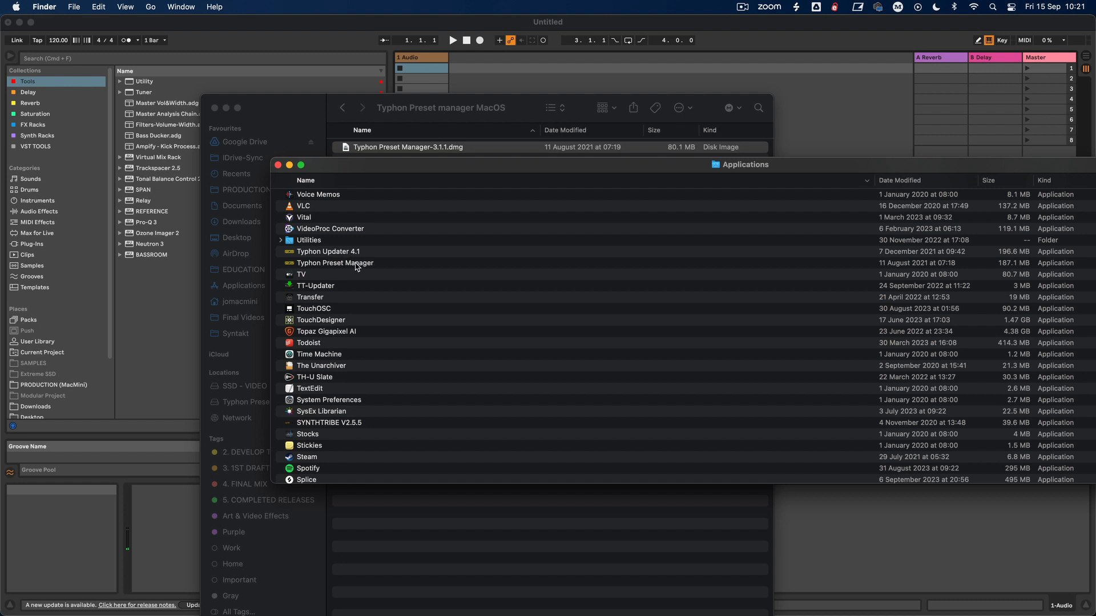
# Step: Copy Typhon Preset Manager from its reopened 3.1.1 disk image to Applications, and close the disk image and Typhon Preset manager MacOS windows
pyautogui.click(423, 148)
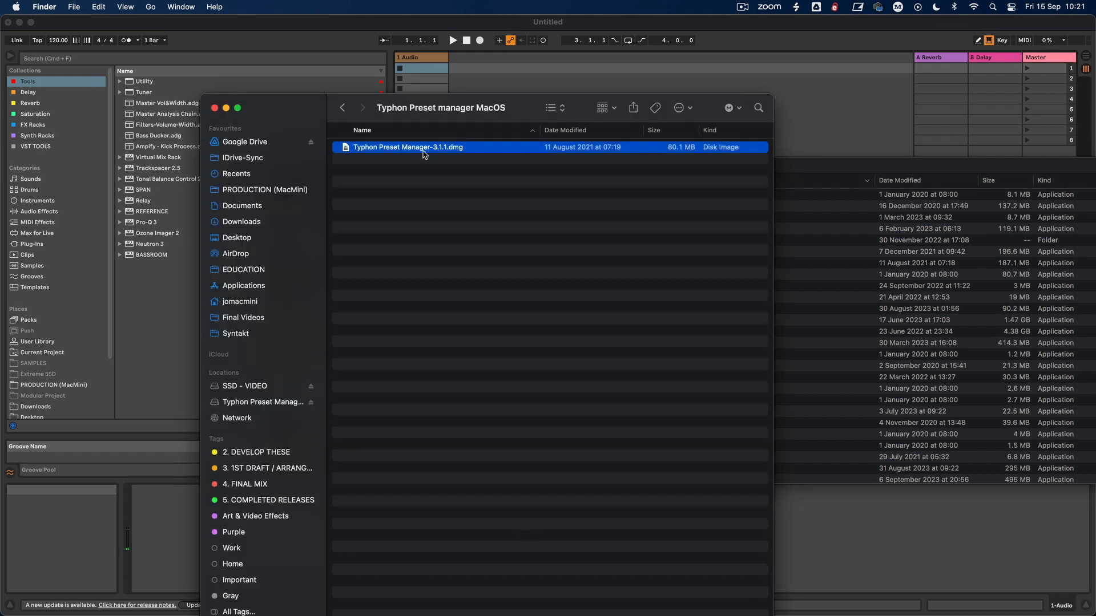
pyautogui.click(342, 108)
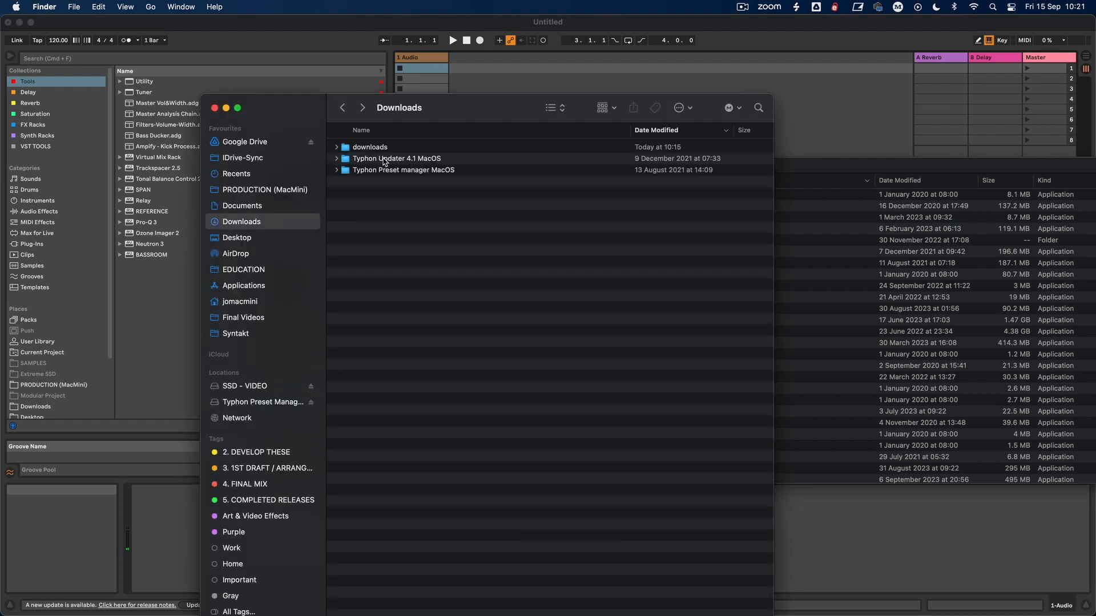
pyautogui.doubleClick(383, 171)
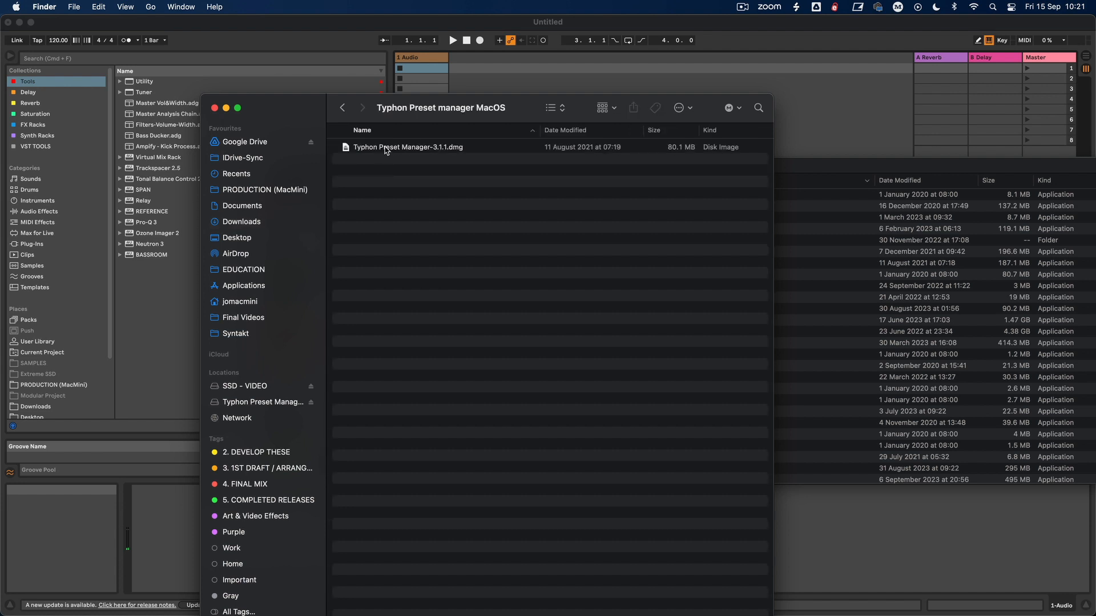
pyautogui.click(386, 151)
pyautogui.doubleClick(386, 151)
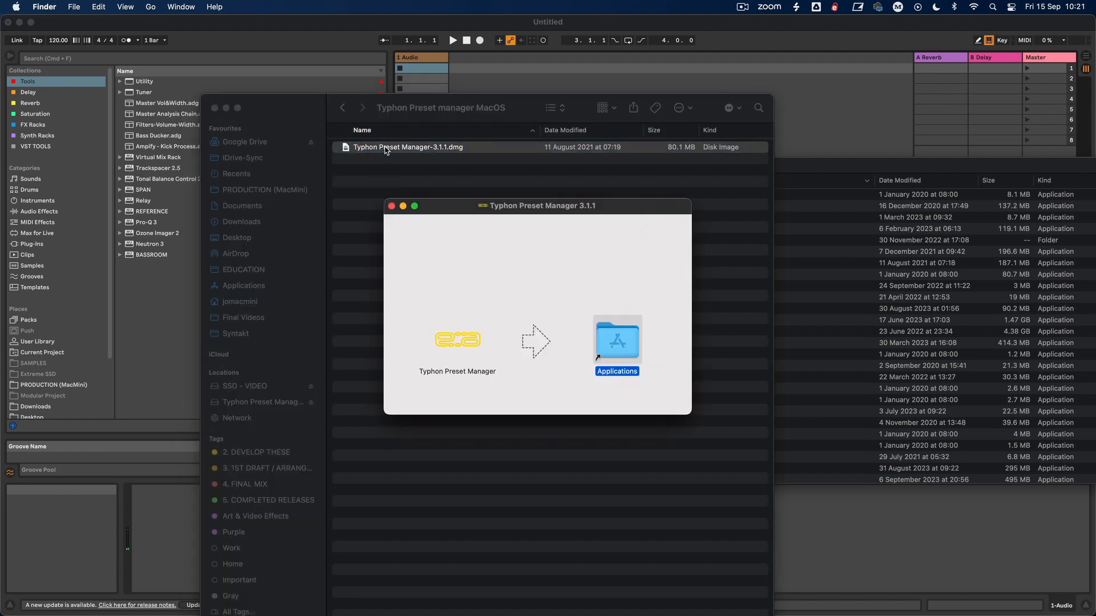
pyautogui.moveTo(463, 362); pyautogui.dragTo(622, 354)
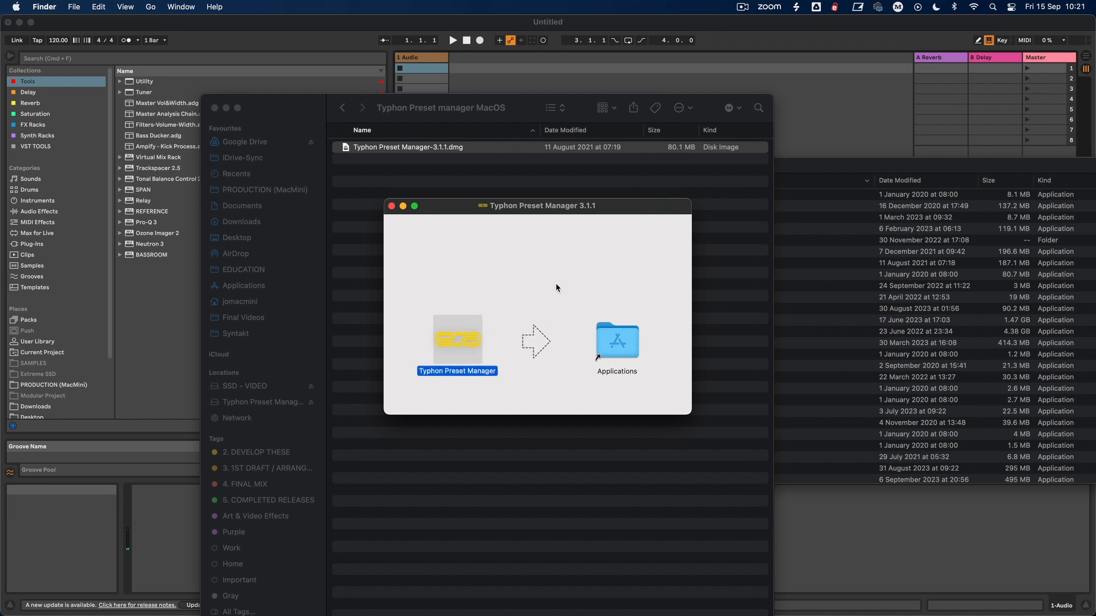
pyautogui.click(392, 206)
pyautogui.click(215, 108)
# Step: Launch Typhon Updater 4.1 from the Applications folder and show the user guide for its Backup function
pyautogui.scroll(3, 390, 208)
pyautogui.scroll(-10, 359, 313)
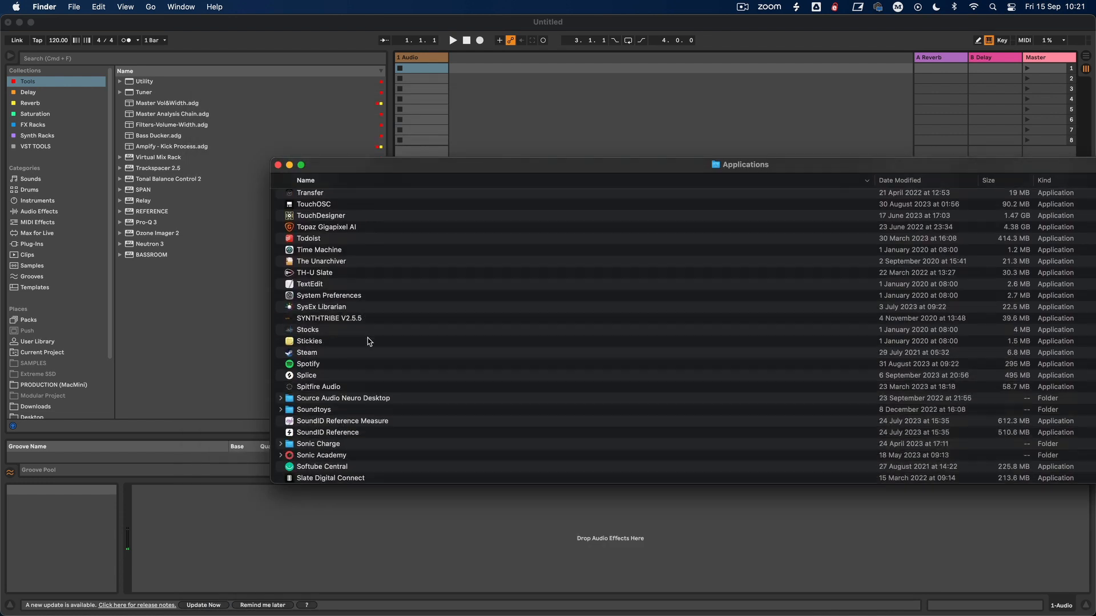
pyautogui.scroll(-3, 353, 350)
pyautogui.scroll(5, 348, 354)
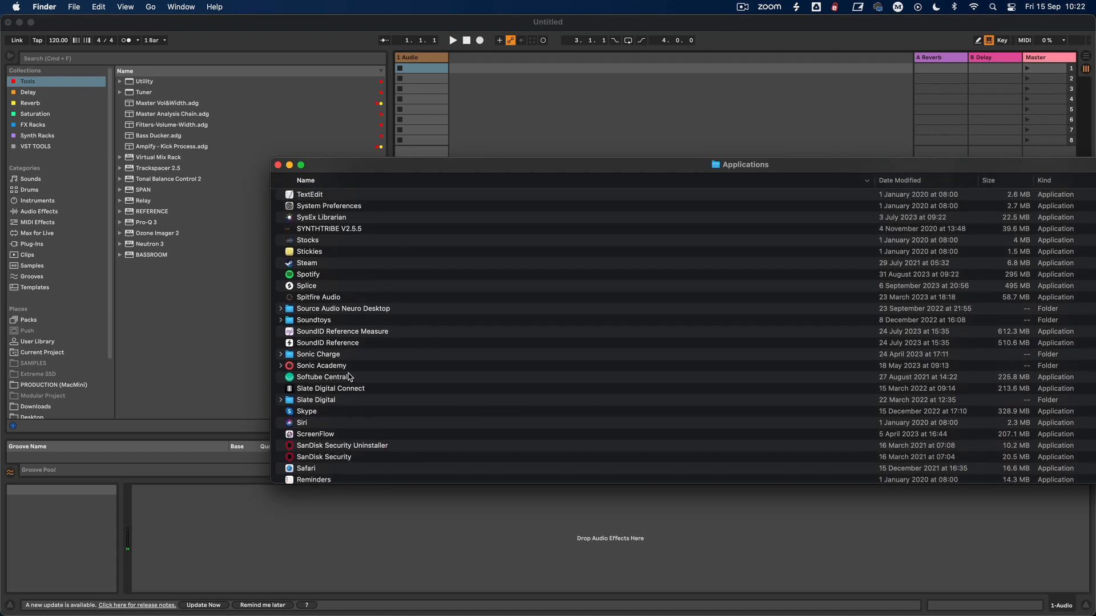
pyautogui.scroll(8, 346, 358)
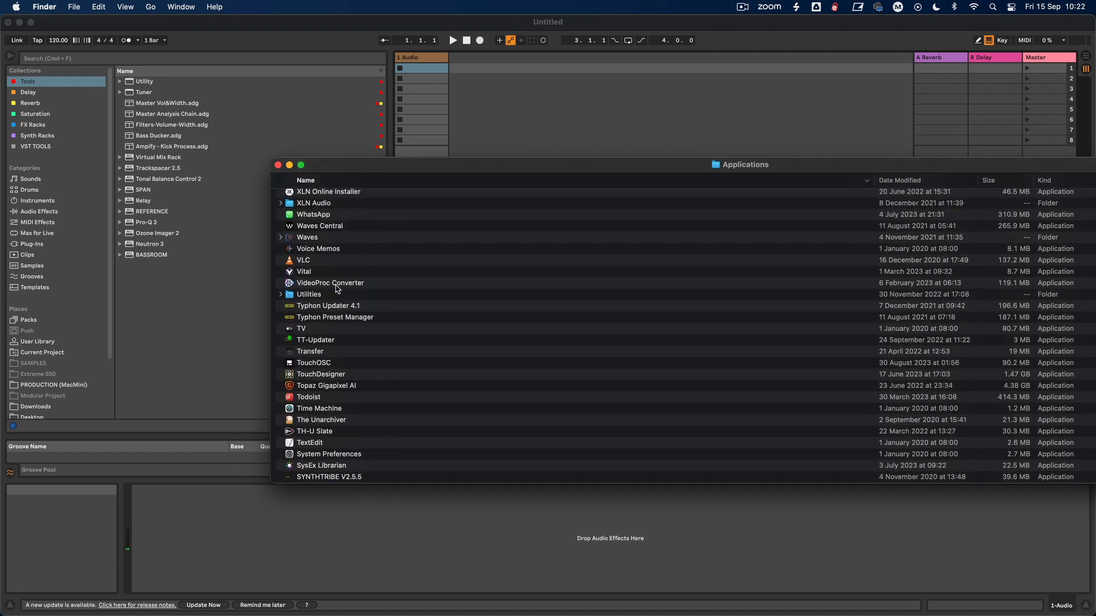
pyautogui.doubleClick(328, 311)
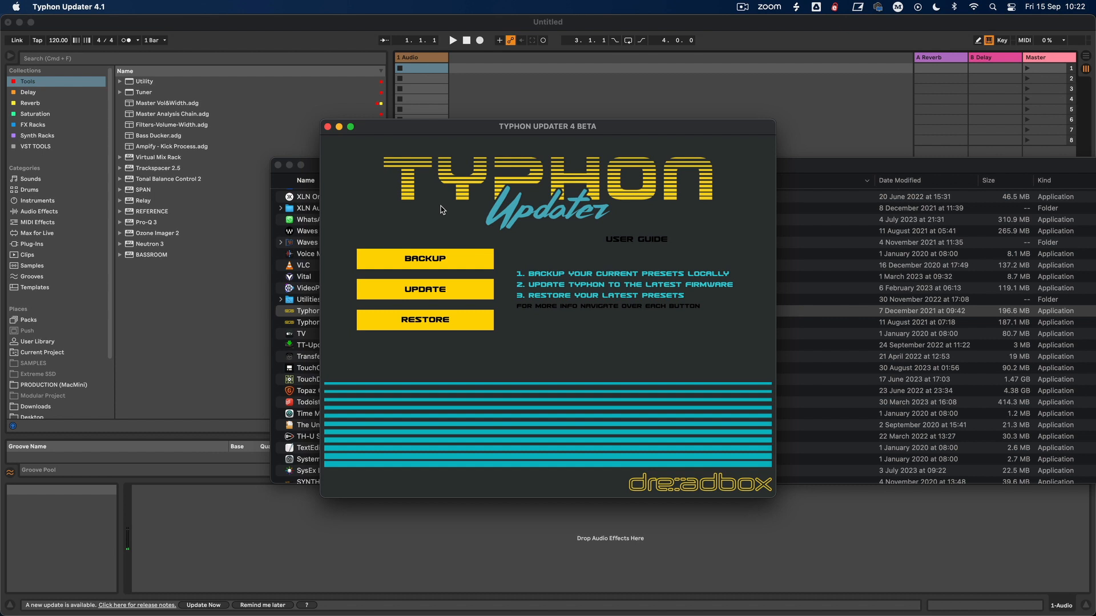
pyautogui.moveTo(402, 258)
pyautogui.moveTo(446, 262)
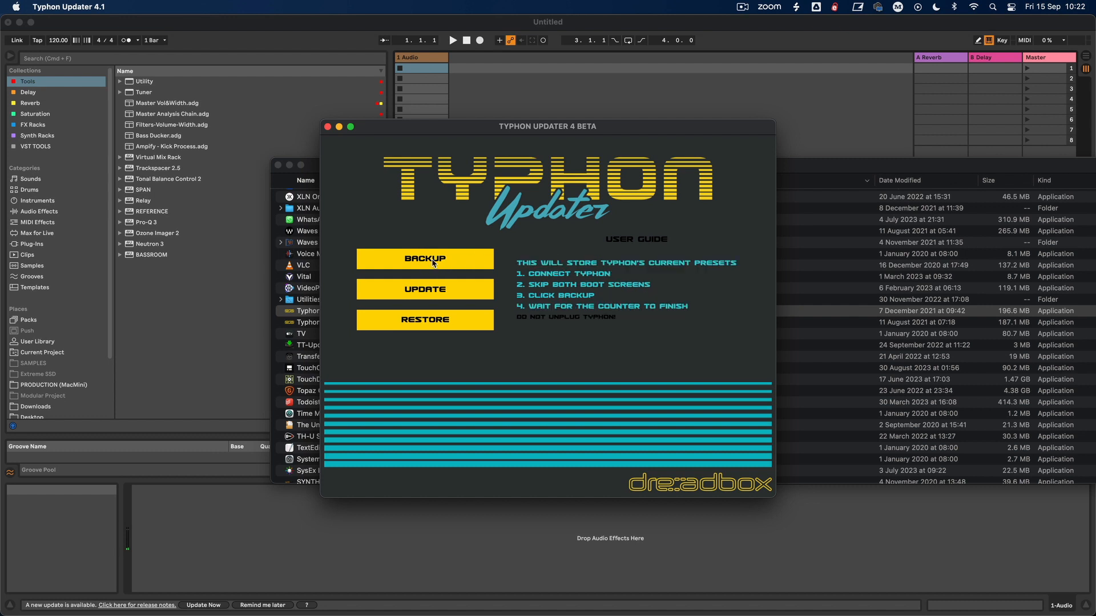
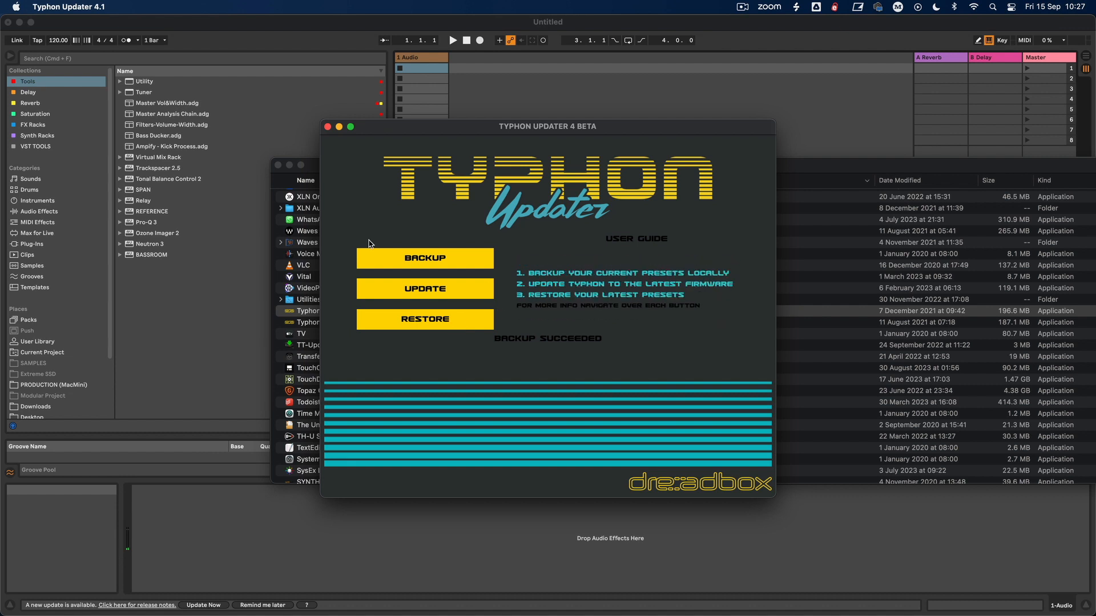
# Step: Close Typhon Updater 4.1, reposition the Applications window, and launch Typhon Preset Manager
pyautogui.click(327, 126)
pyautogui.moveTo(347, 163); pyautogui.dragTo(317, 117)
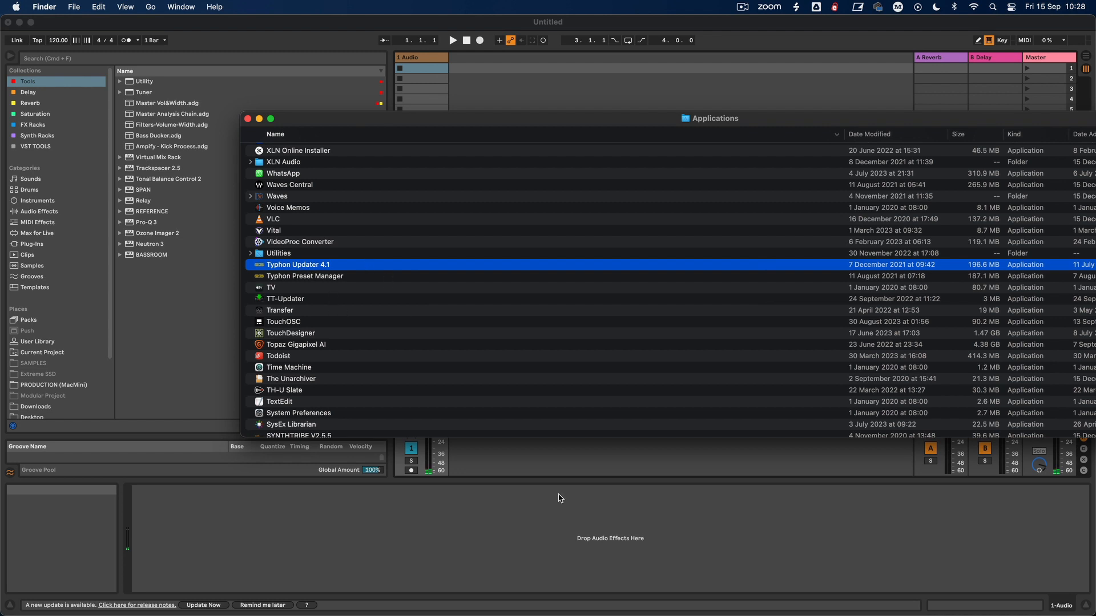
pyautogui.moveTo(786, 596)
pyautogui.click(958, 595)
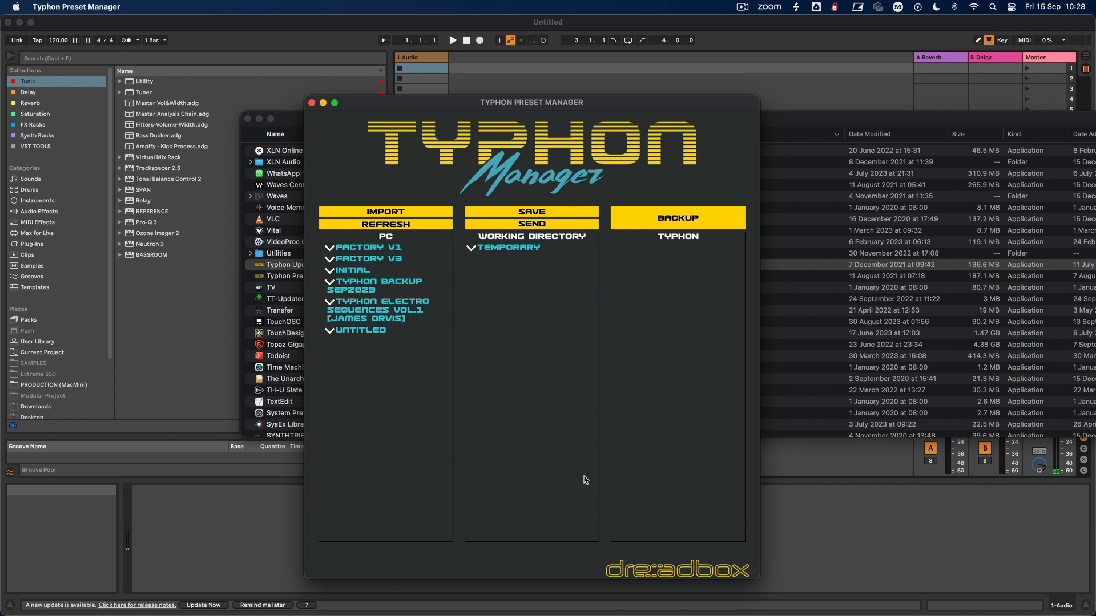
# Step: Expand the working directory's Temporary set and examine the presets in its banks, including Bank D
pyautogui.click(477, 250)
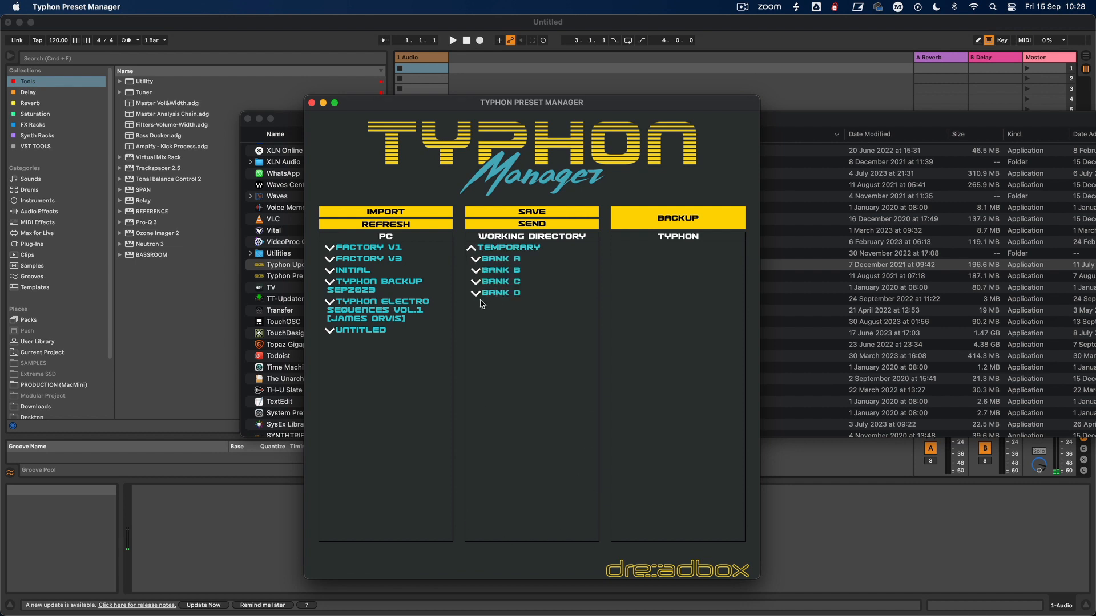
pyautogui.click(477, 262)
pyautogui.click(496, 259)
pyautogui.click(494, 294)
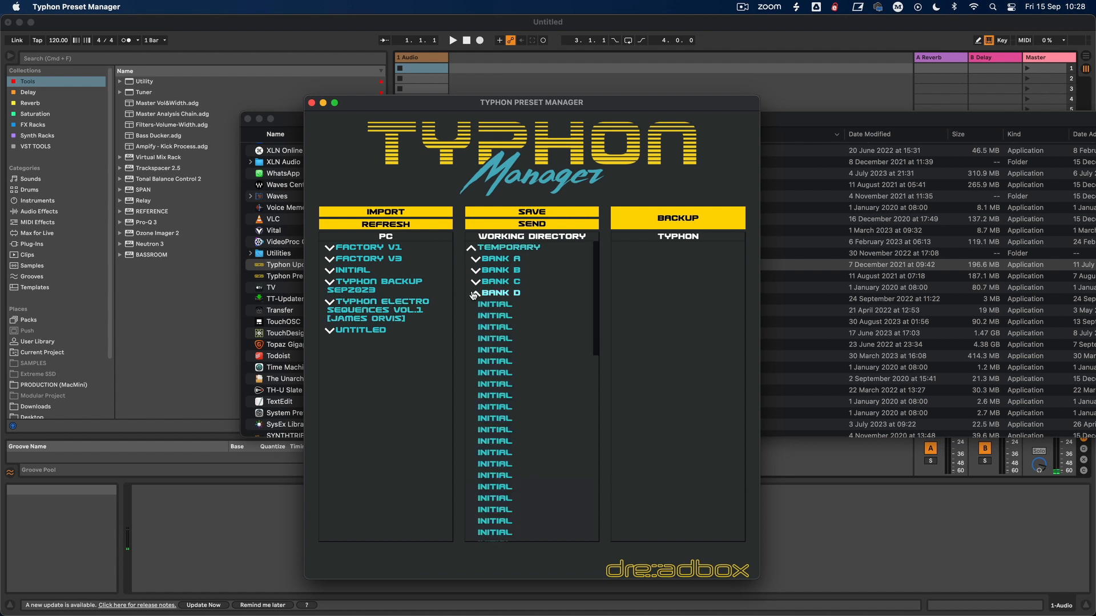
pyautogui.click(494, 293)
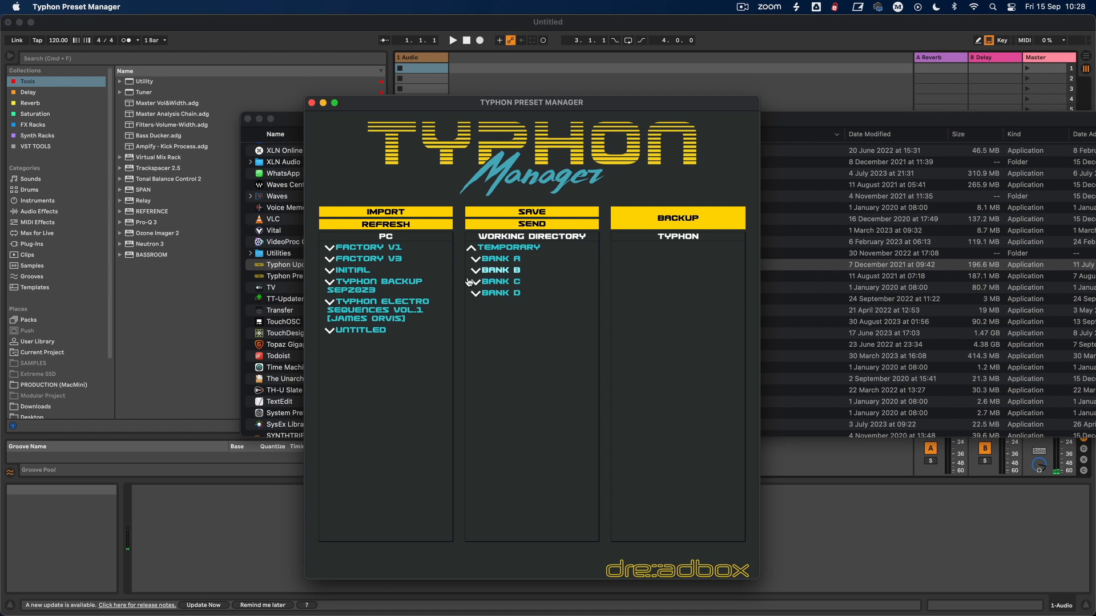
# Step: Copy Bank A of the Typhon Electro Sequences Vol.1 set into Bank A of the Temporary working directory
pyautogui.click(337, 309)
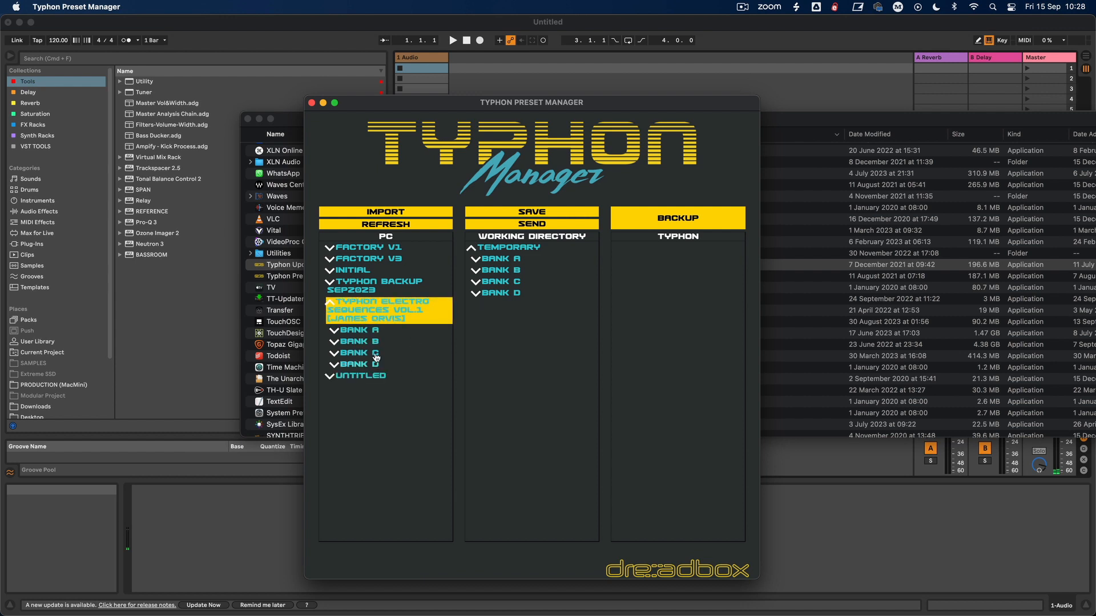
pyautogui.click(349, 331)
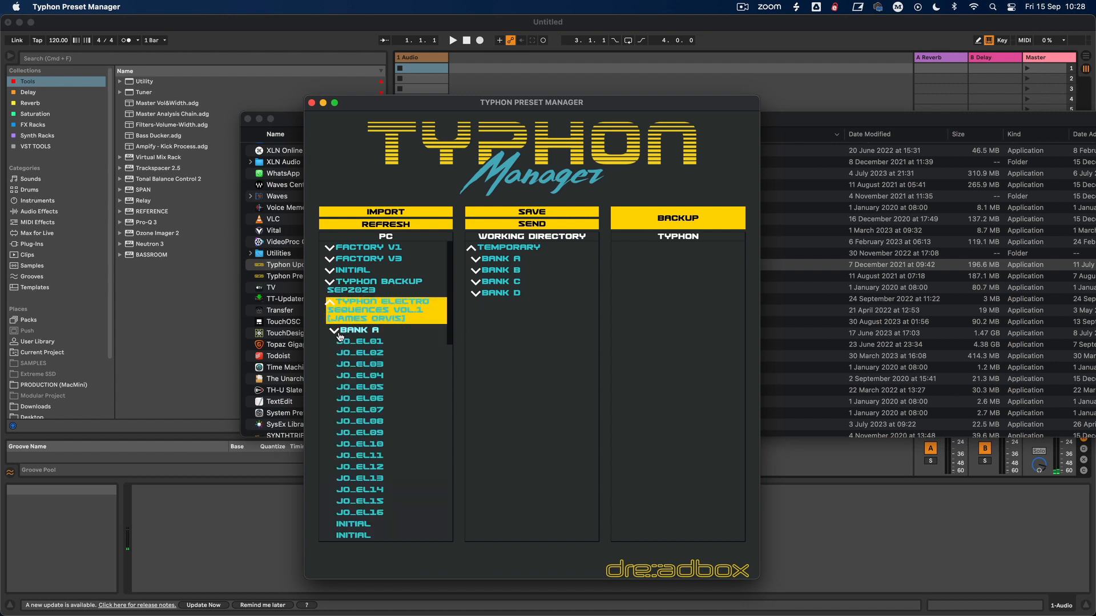
pyautogui.moveTo(372, 353)
pyautogui.mouseDown()
pyautogui.moveTo(502, 266)
pyautogui.moveTo(375, 353)
pyautogui.moveTo(364, 348)
pyautogui.mouseUp()
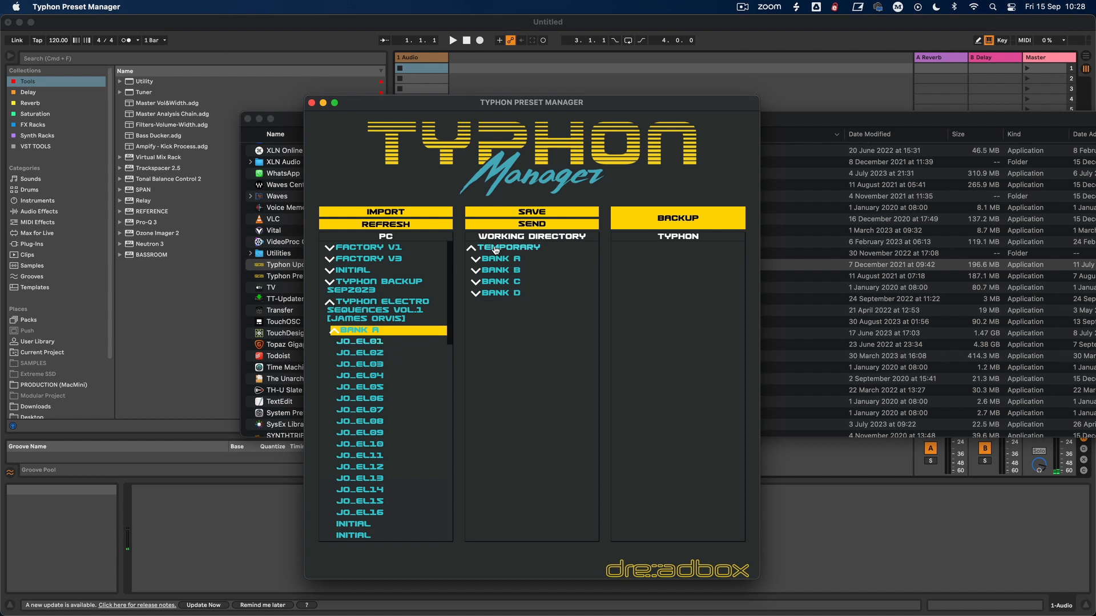
pyautogui.click(482, 259)
# Step: Copy the single preset JO_EL01 onto the fifth INITIAL slot after JO_EL16 in the working directory's Bank A
pyautogui.scroll(-5, 482, 411)
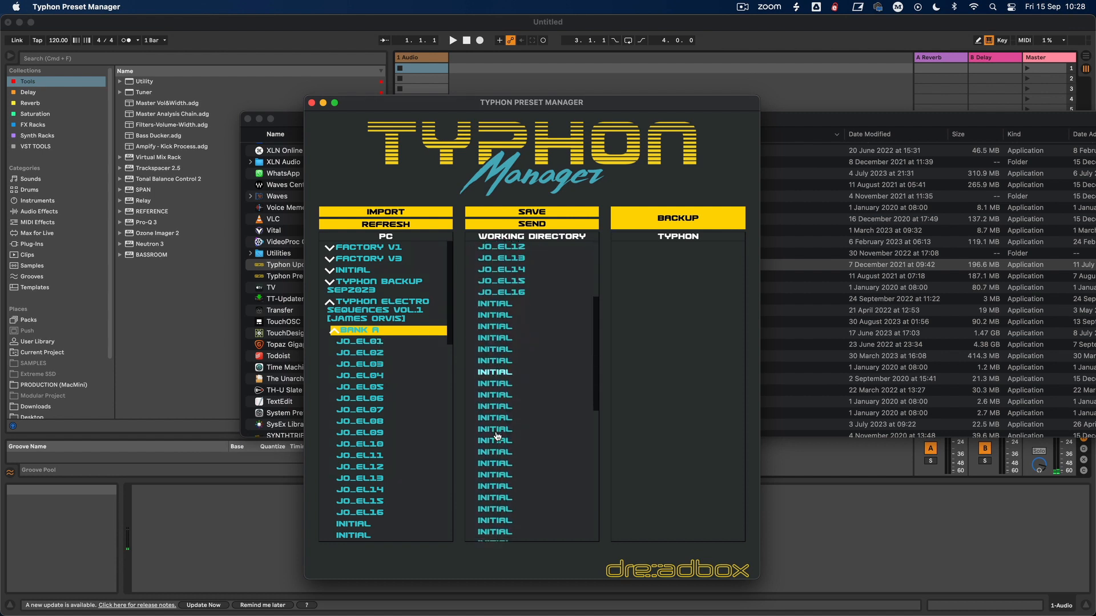
pyautogui.moveTo(373, 343); pyautogui.dragTo(501, 348)
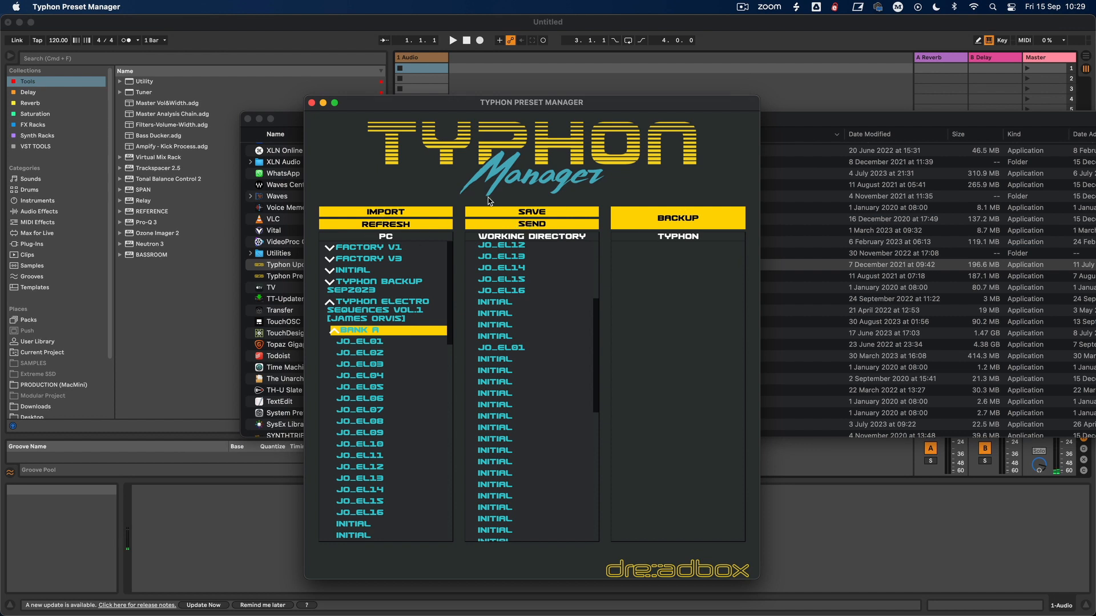
pyautogui.moveTo(597, 326); pyautogui.dragTo(608, 203)
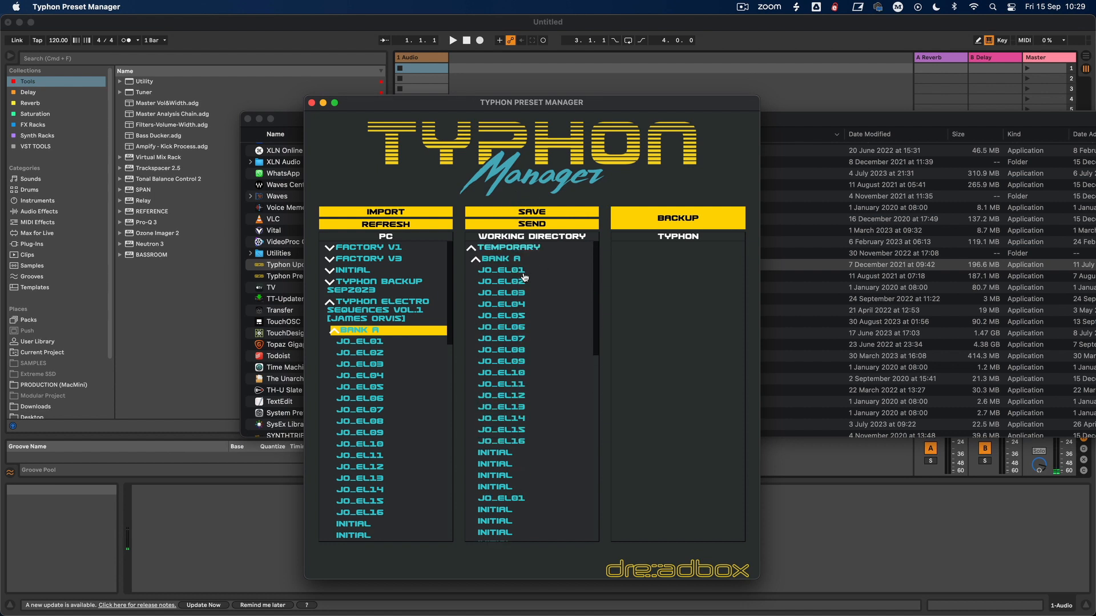
# Step: Save the working directory's presets as test1 in the Typhon Preset Manager folder, and look up test1 in the save location
pyautogui.click(536, 214)
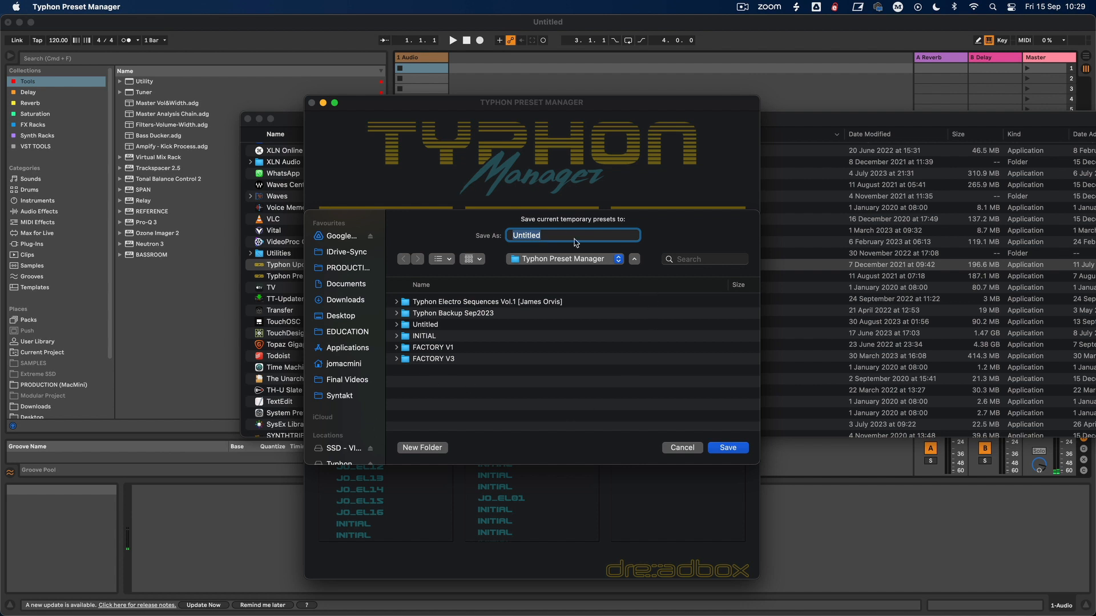
pyautogui.write('test1')
pyautogui.click(722, 446)
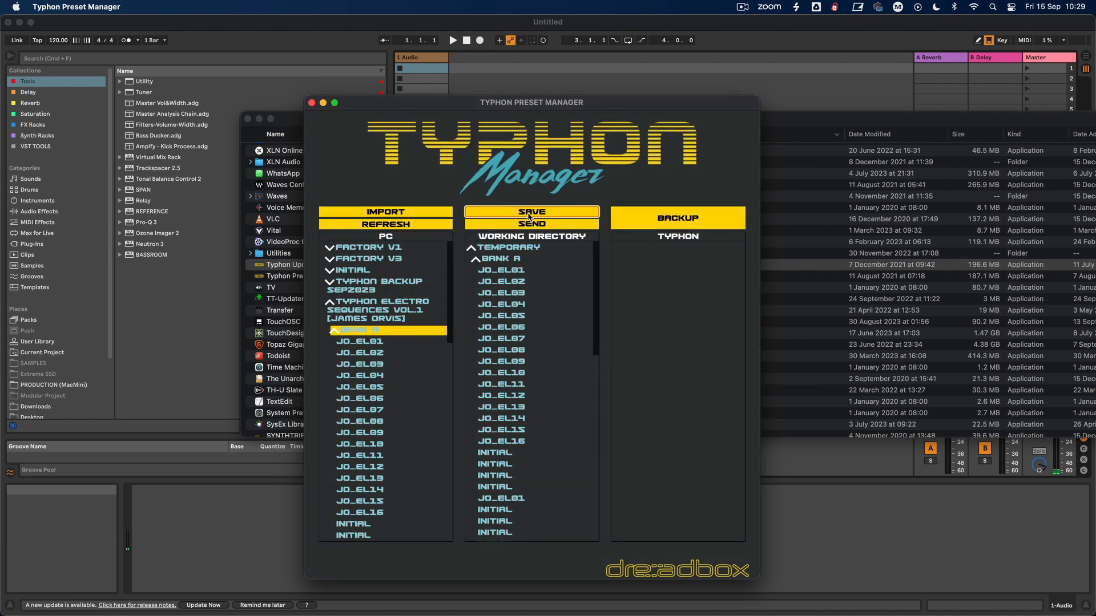
pyautogui.click(528, 216)
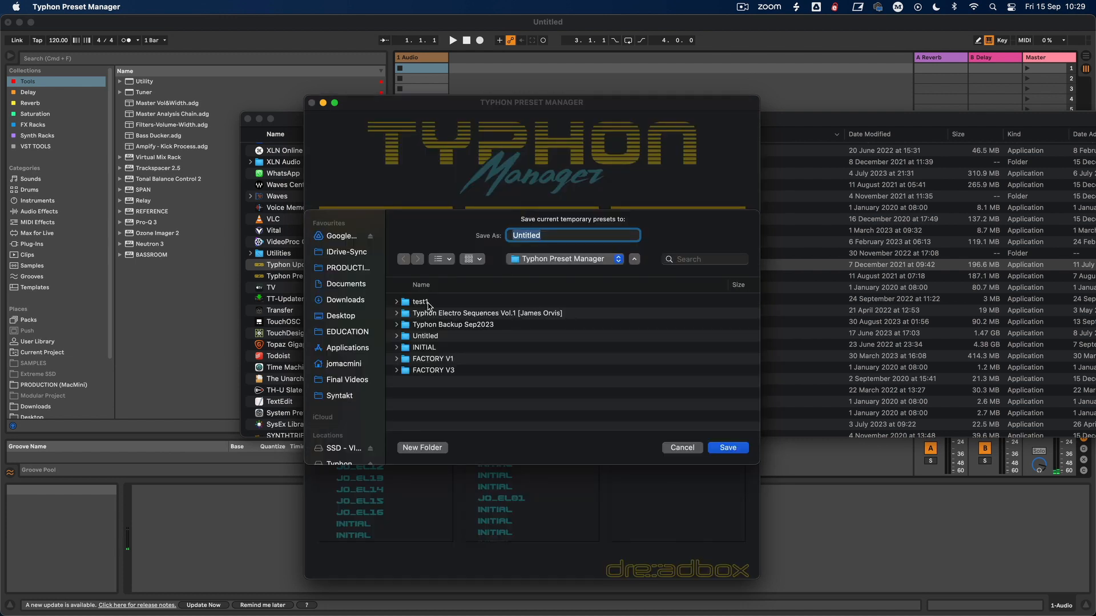
pyautogui.click(681, 448)
# Step: Collapse the Electro Sequences set and inspect Bank A of the test1 set in the PC list
pyautogui.click(328, 298)
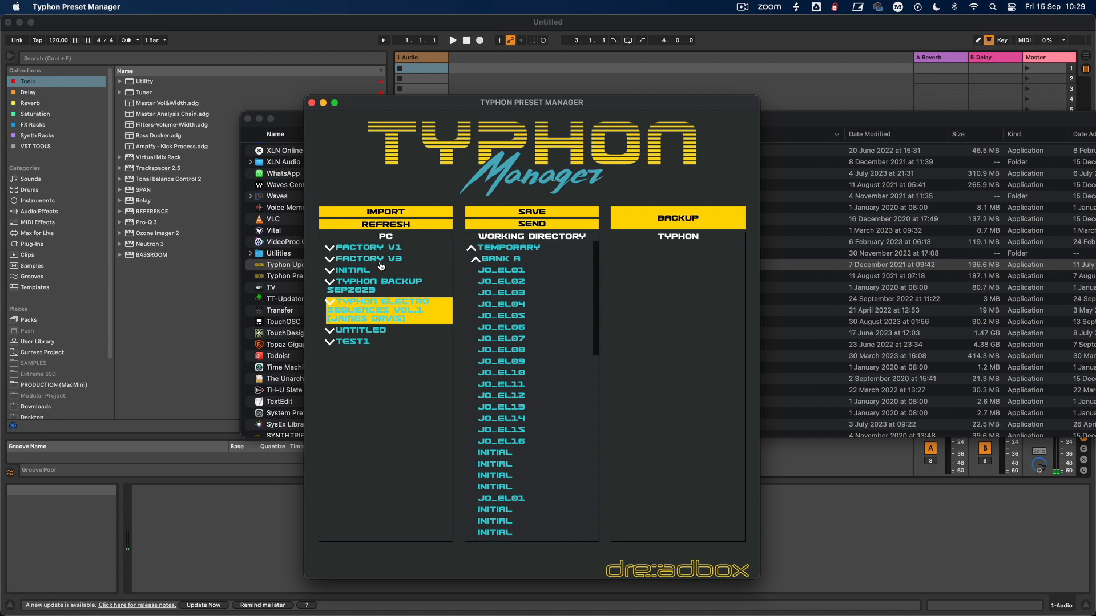
pyautogui.click(331, 346)
pyautogui.click(334, 353)
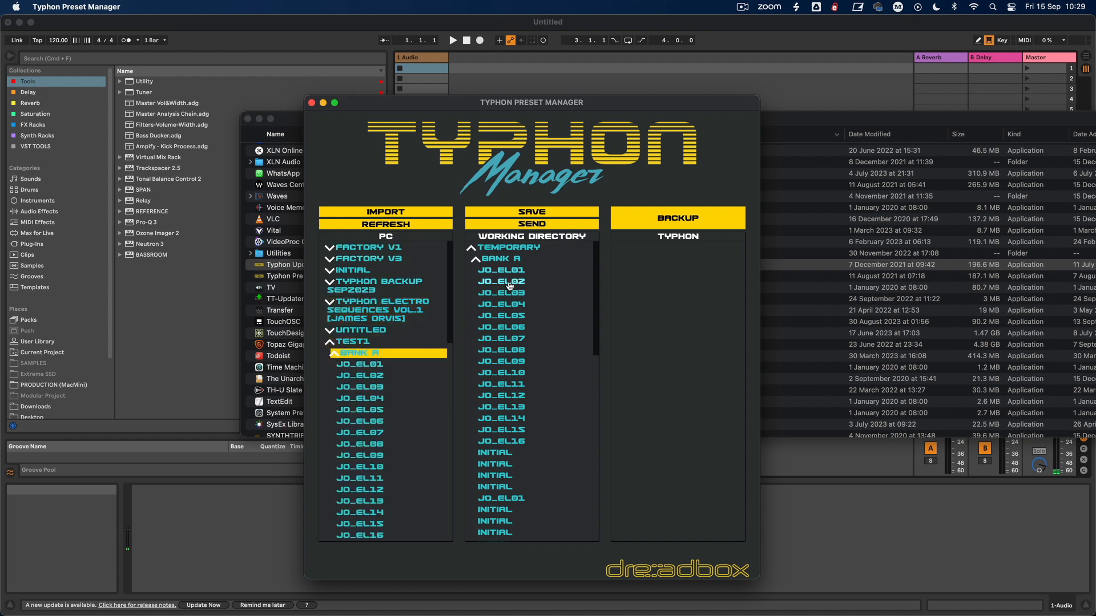
pyautogui.click(333, 354)
pyautogui.click(329, 343)
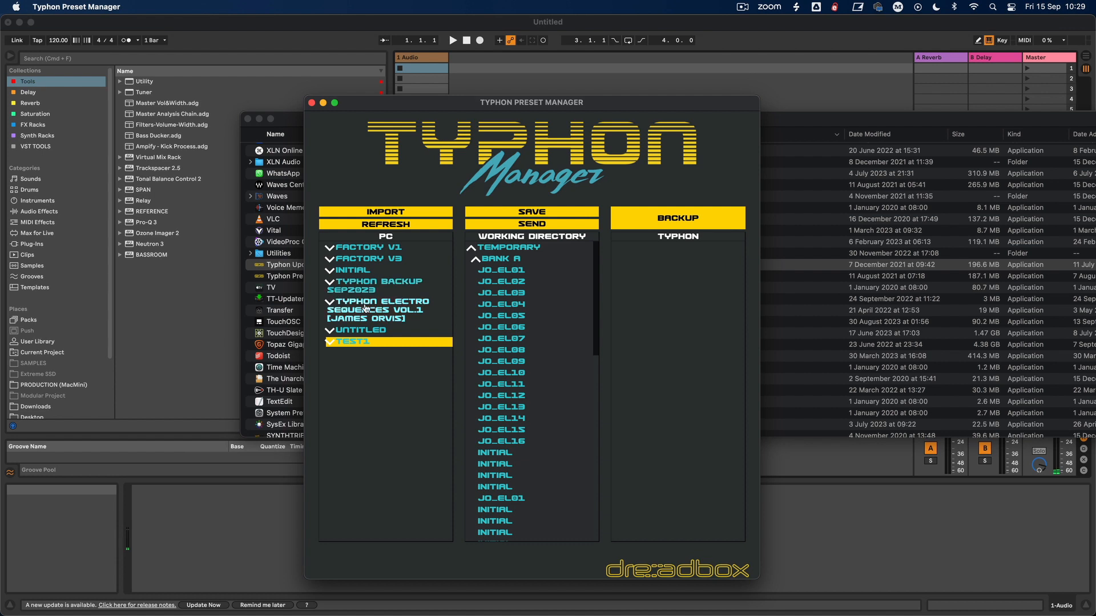
# Step: Back up the Typhon's presets as "Typhon Backup Sep15th2023" inside the Typhon Backup Sep2023 folder
pyautogui.click(669, 220)
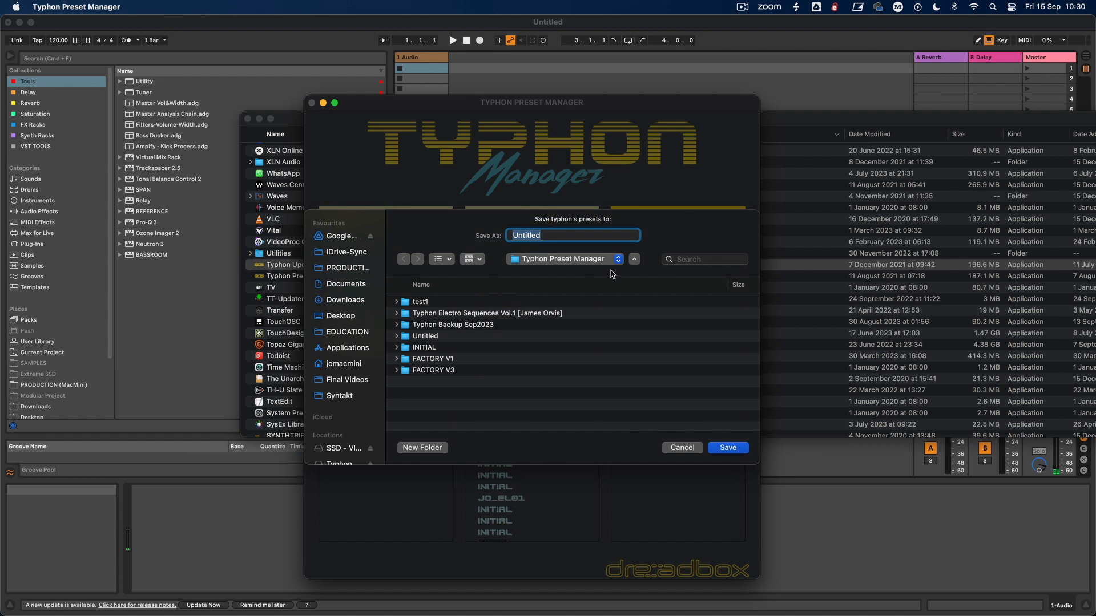
pyautogui.click(434, 326)
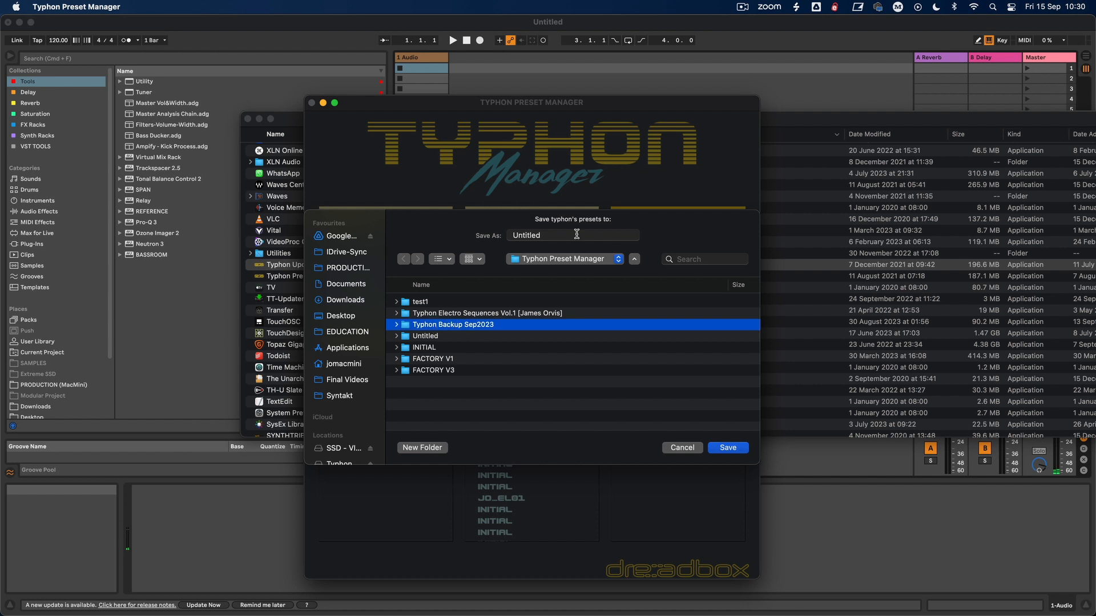
pyautogui.moveTo(577, 234); pyautogui.dragTo(384, 210)
pyautogui.write('Typhon Backup Sep15th2023')
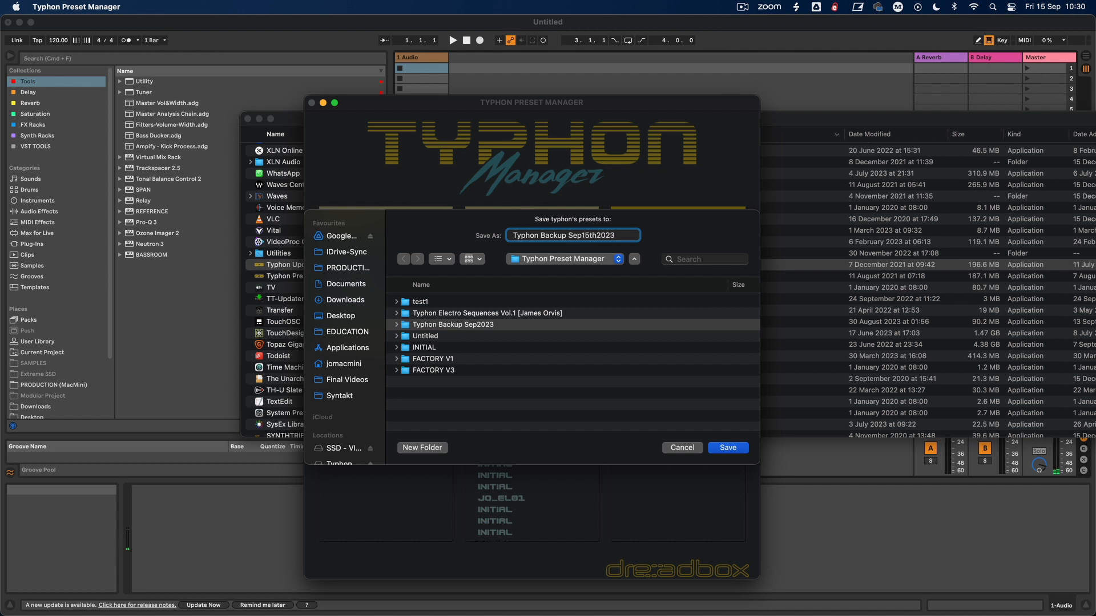
pyautogui.press('Return')
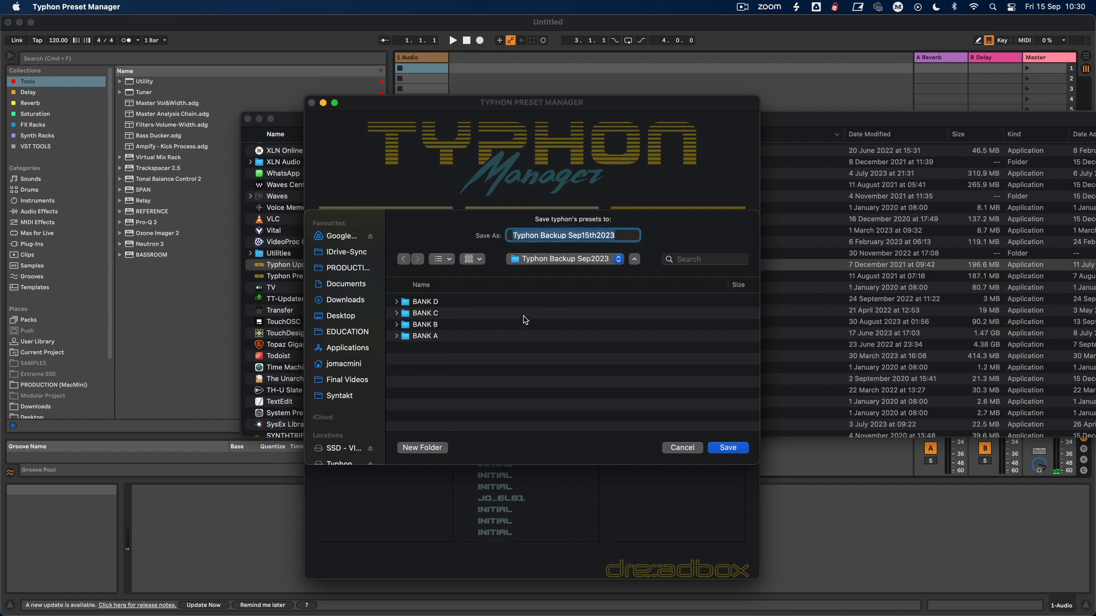
pyautogui.click(728, 449)
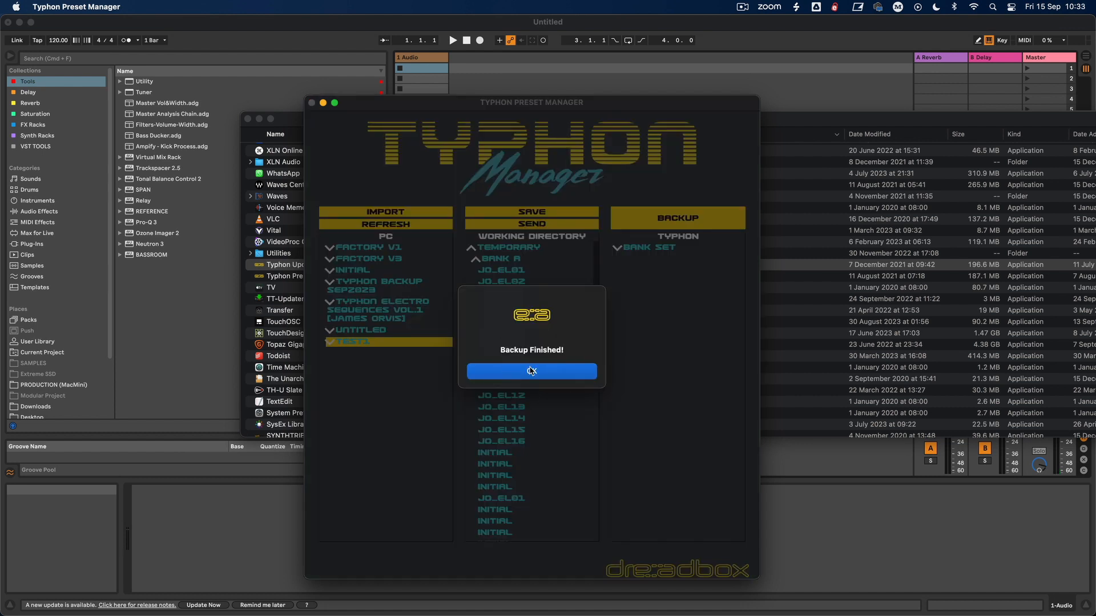
pyautogui.click(531, 371)
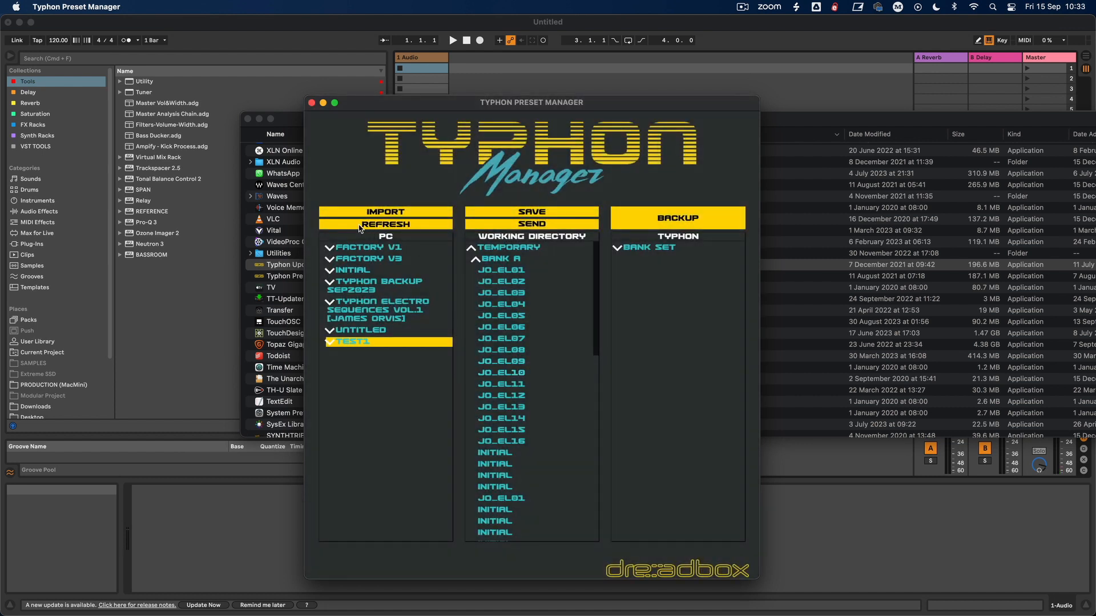
# Step: Refresh the PC list and expand the Typhon Backup Sep15th2023 set nested inside Typhon Backup Sep2023
pyautogui.click(382, 224)
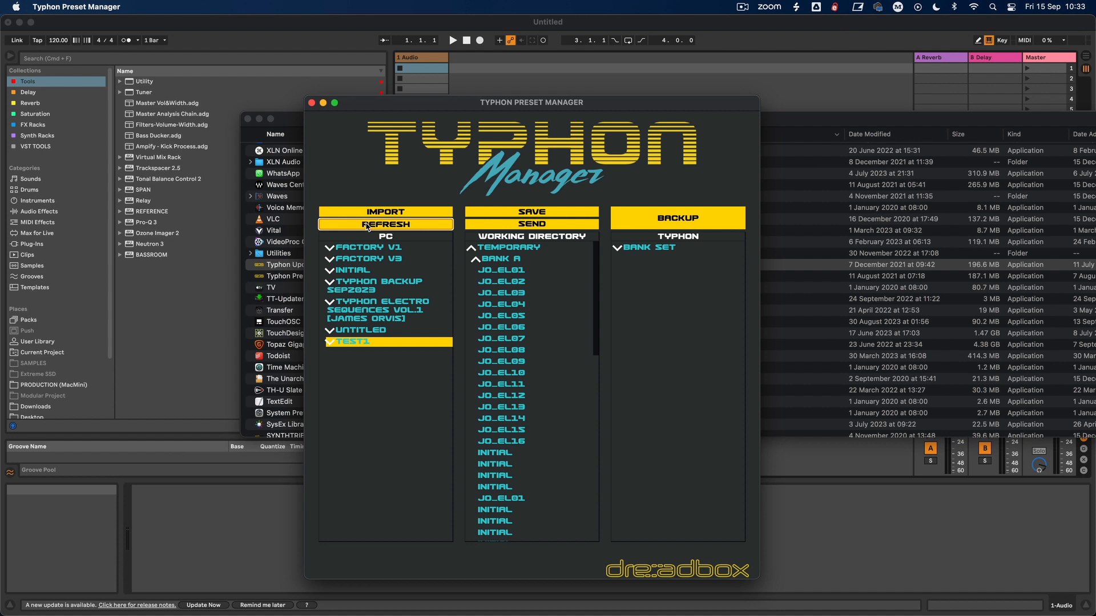
pyautogui.click(343, 289)
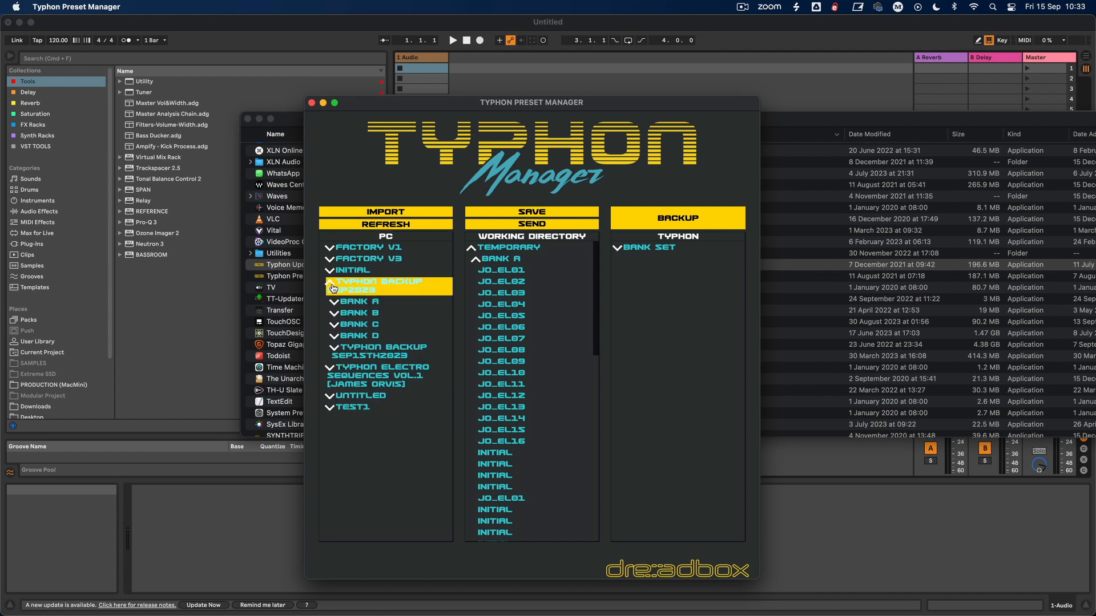
pyautogui.click(331, 282)
pyautogui.click(332, 281)
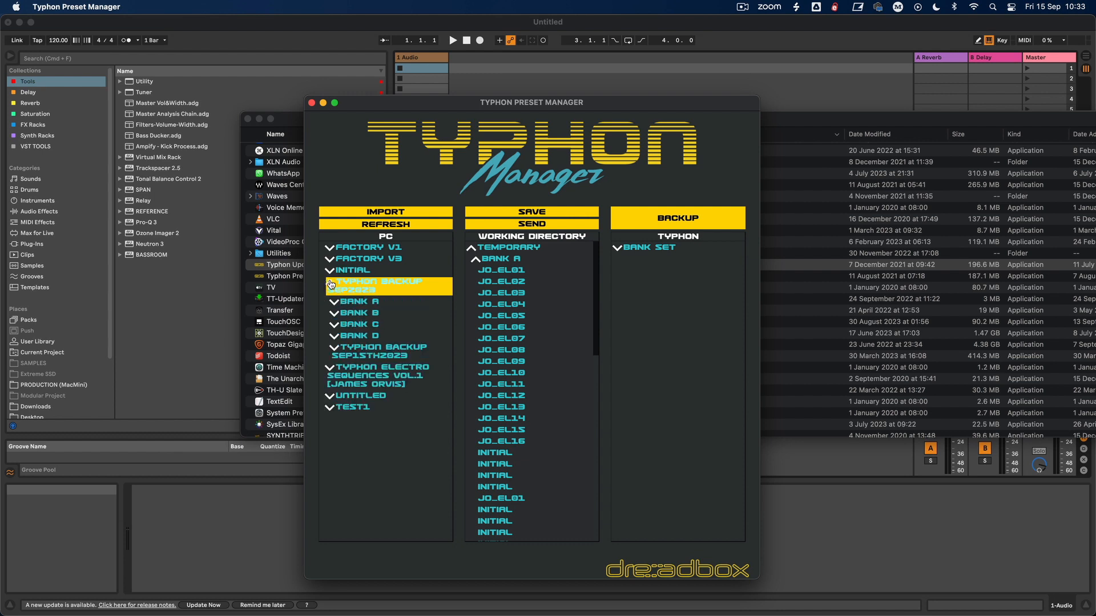
pyautogui.click(337, 350)
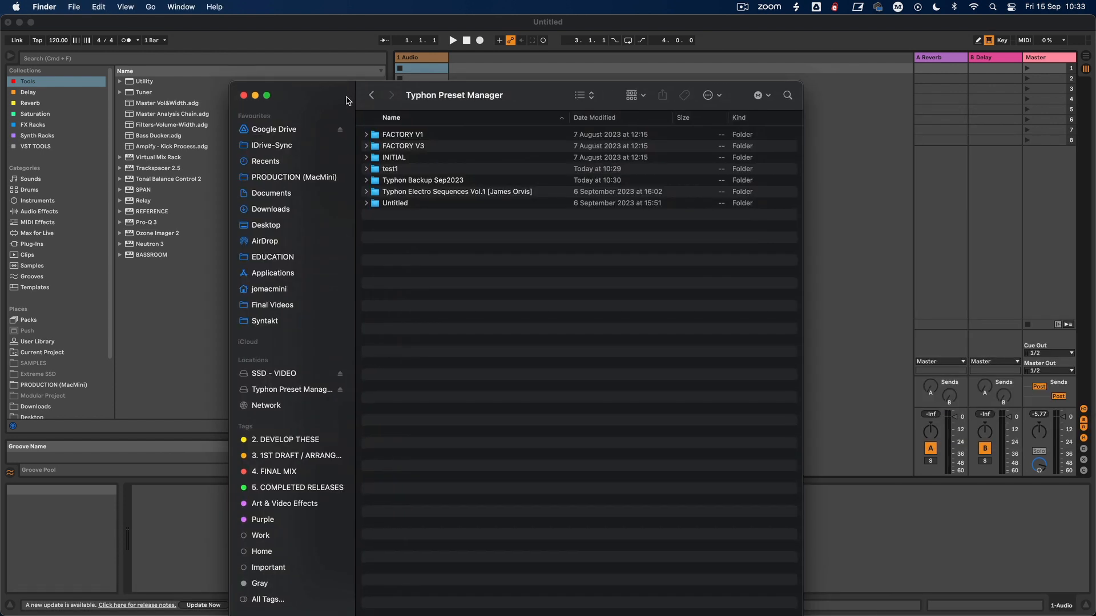
# Step: Open the Typhon Preset Manager folder in Finder, check inside Typhon Backup Sep2023, and display the parent folder as columns
pyautogui.moveTo(347, 98); pyautogui.dragTo(348, 90)
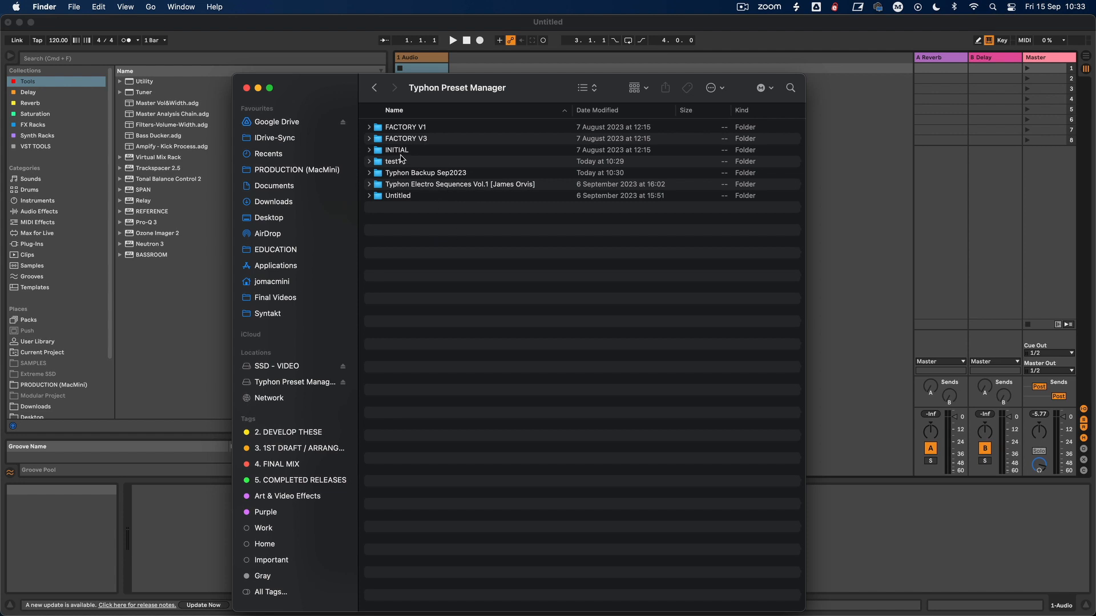
pyautogui.doubleClick(437, 177)
pyautogui.click(436, 174)
pyautogui.click(375, 89)
pyautogui.click(588, 87)
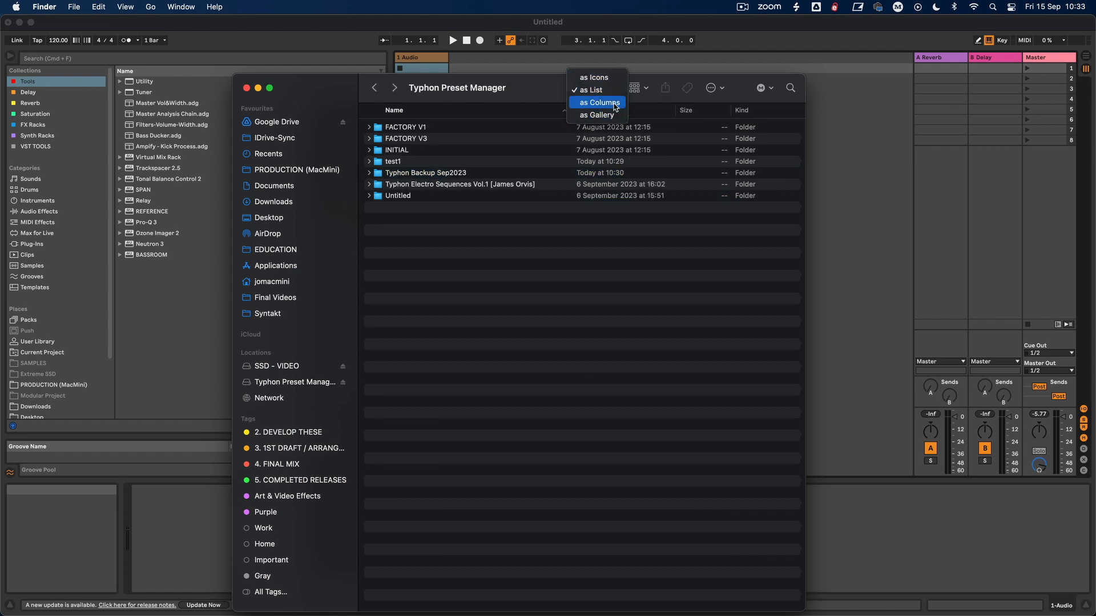
pyautogui.click(599, 103)
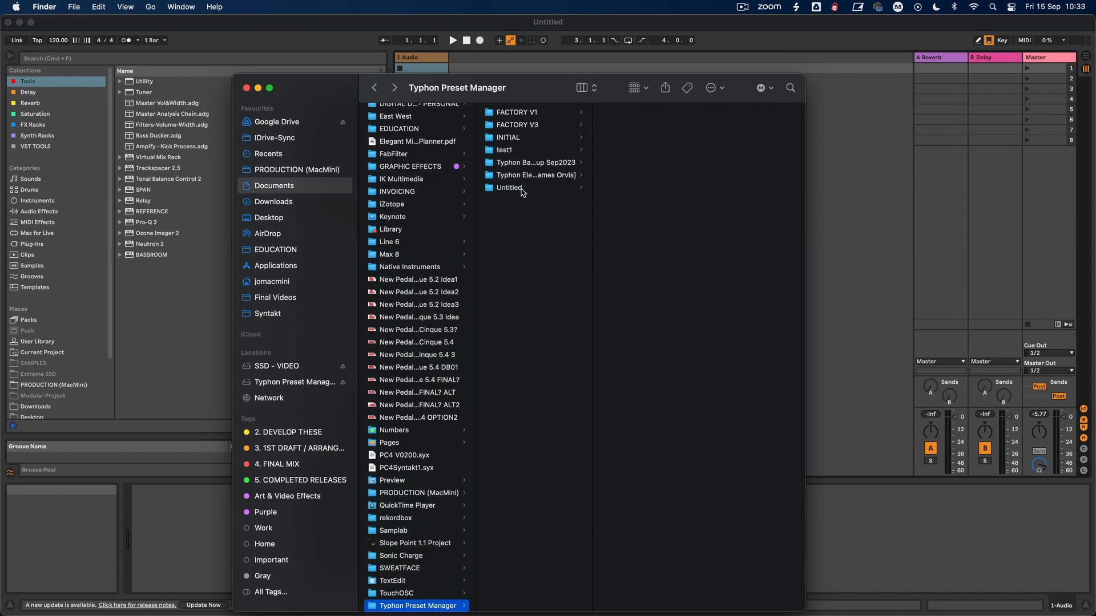
# Step: Move the Typhon Backup Sep15th2023 folder out of Typhon Backup Sep2023 into the Typhon Preset Manager folder
pyautogui.click(530, 176)
pyautogui.click(531, 162)
pyautogui.moveTo(656, 163); pyautogui.dragTo(494, 212)
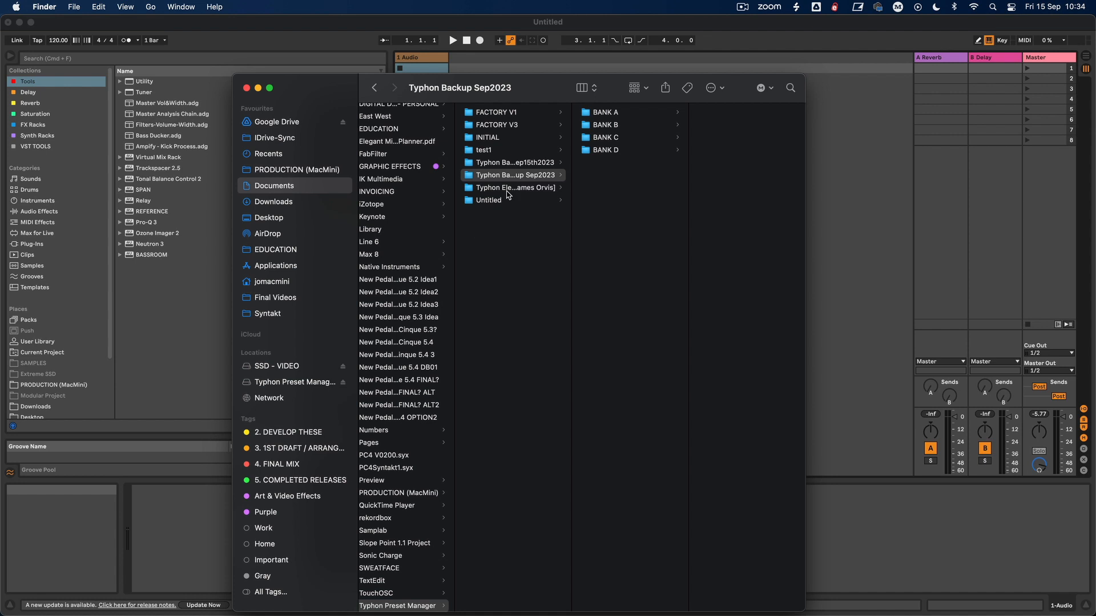
# Step: Return to Typhon Preset Manager, cancel the save dialog, refresh the PC list, and select the Typhon Backup Sep15th2023 set
pyautogui.click(887, 295)
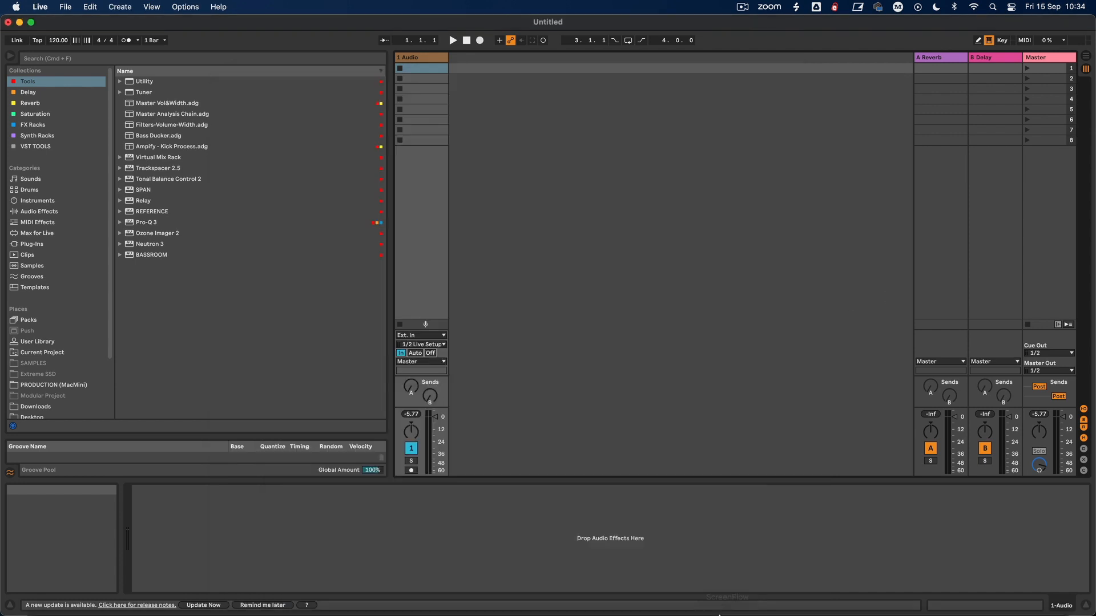
pyautogui.click(965, 604)
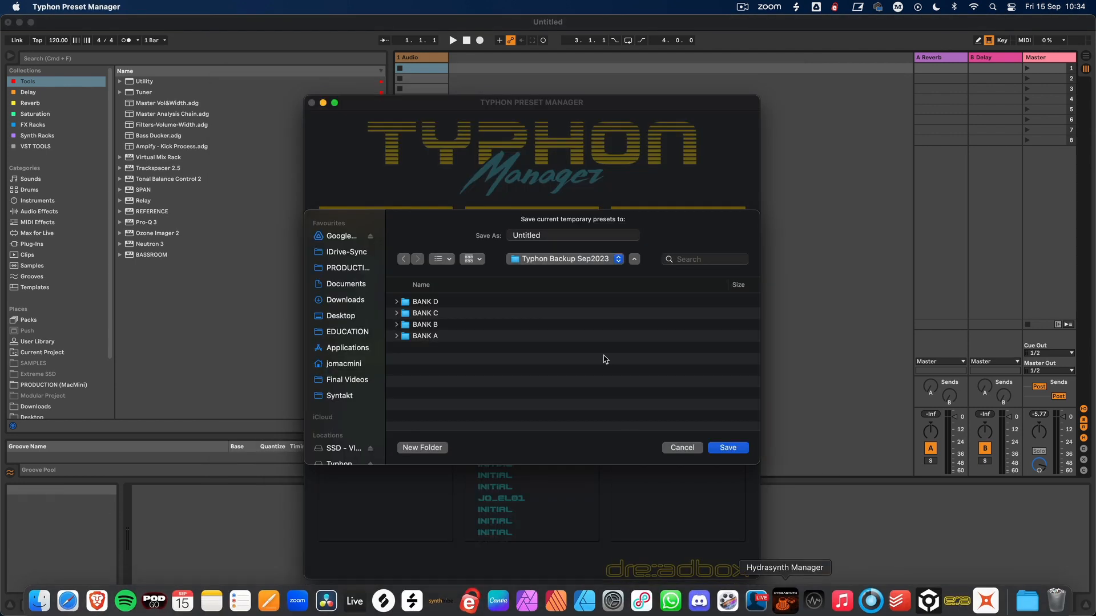
pyautogui.click(682, 447)
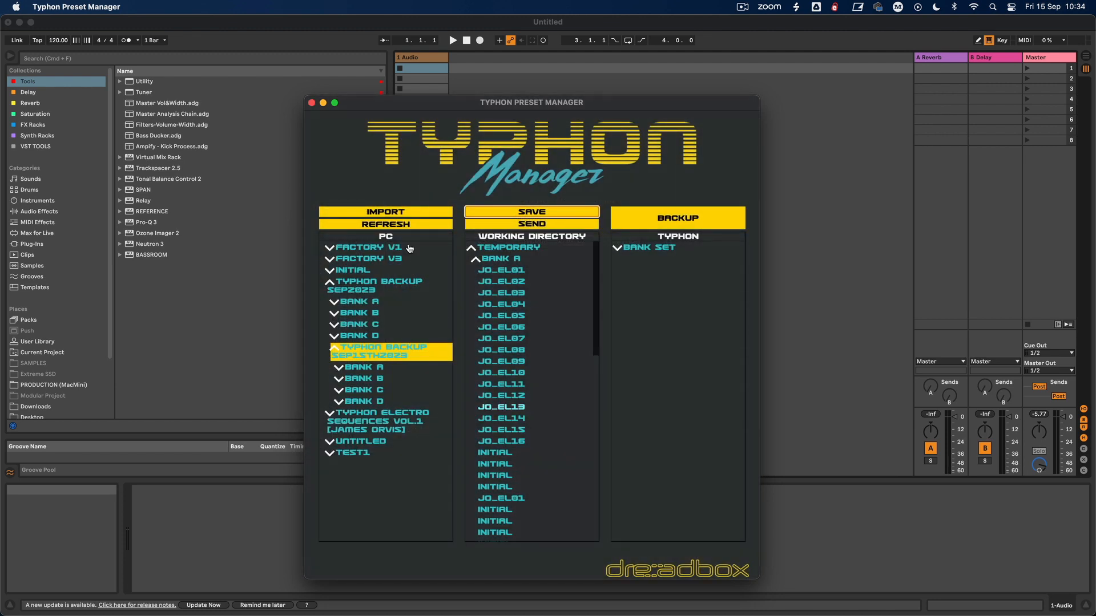
pyautogui.click(386, 224)
pyautogui.click(334, 284)
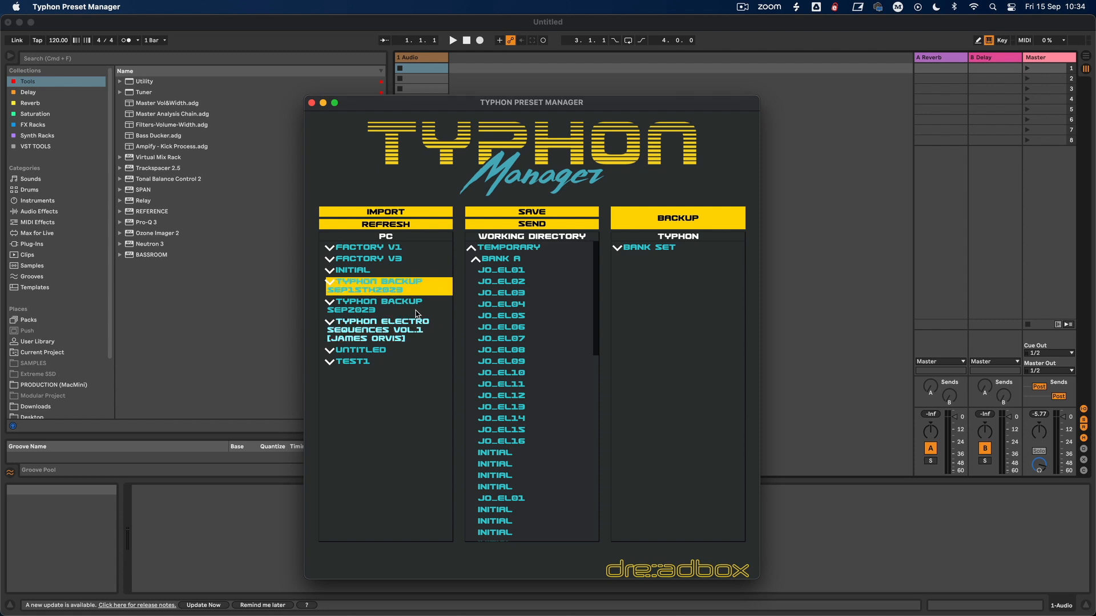
# Step: Load the Typhon Backup Sep15th2023 set into the Temporary set of the working directory and display its Bank B presets
pyautogui.click(471, 249)
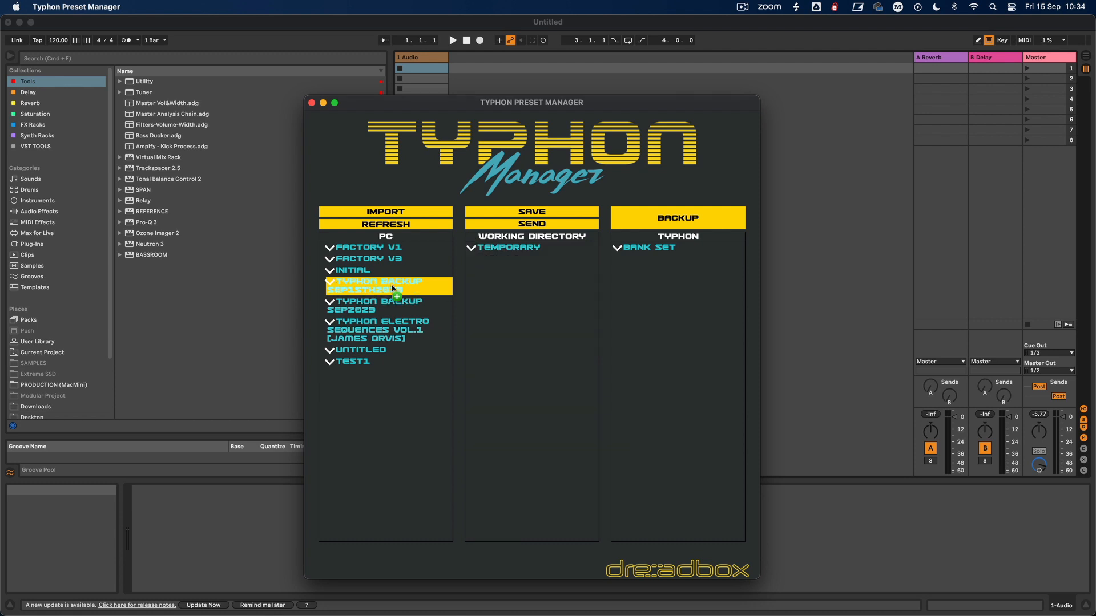
pyautogui.click(472, 249)
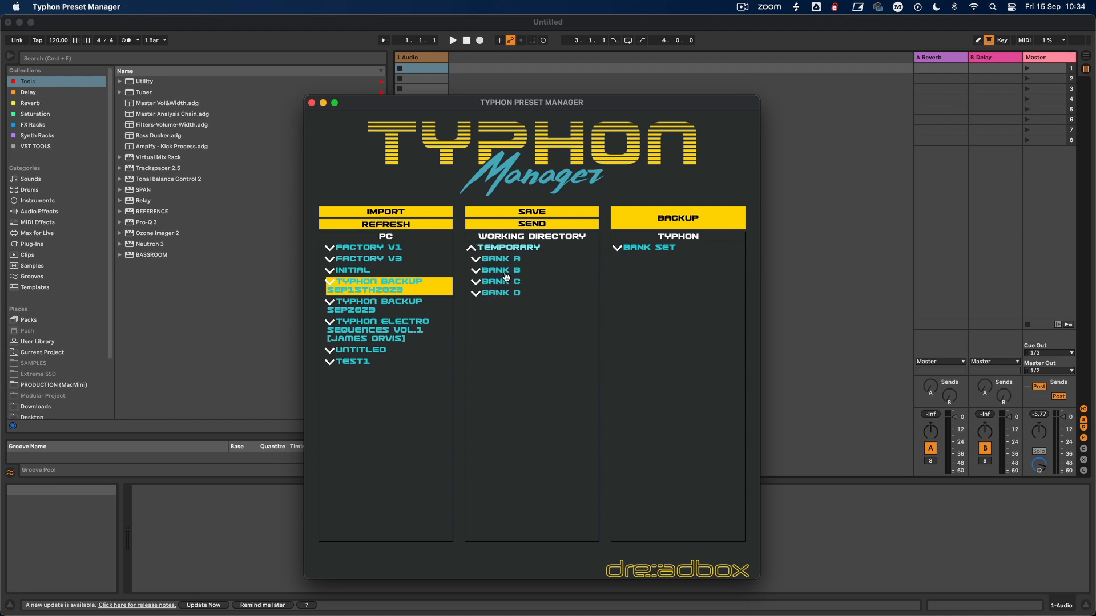
pyautogui.click(478, 259)
pyautogui.click(477, 260)
pyautogui.click(476, 270)
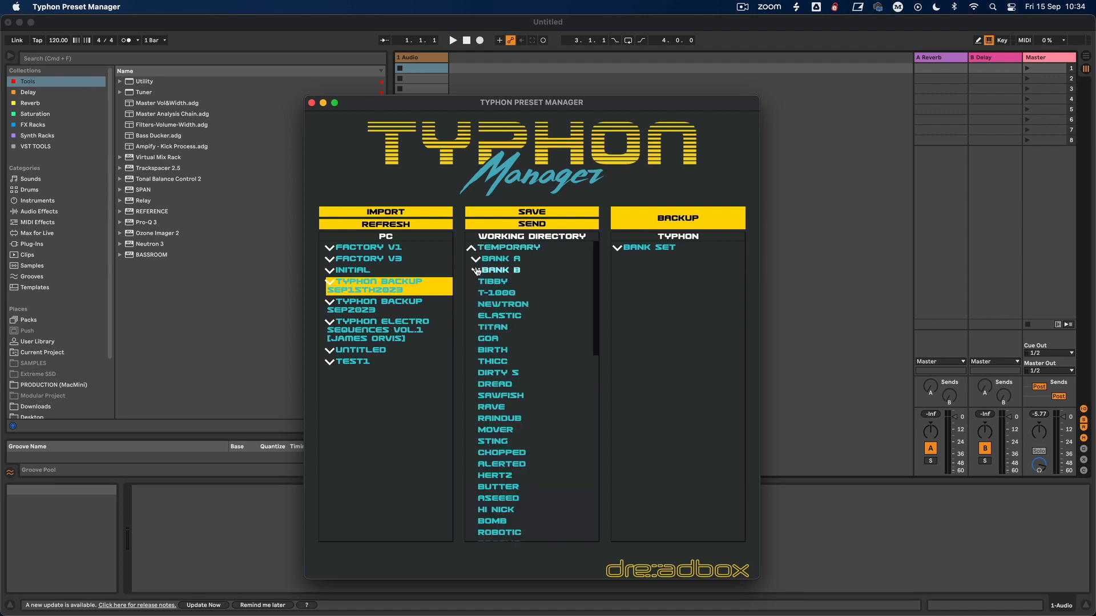
# Step: Expand the Typhon's bank set and compare its Bank B presets with those in the working directory
pyautogui.click(614, 248)
pyautogui.click(621, 260)
pyautogui.click(621, 260)
pyautogui.click(621, 272)
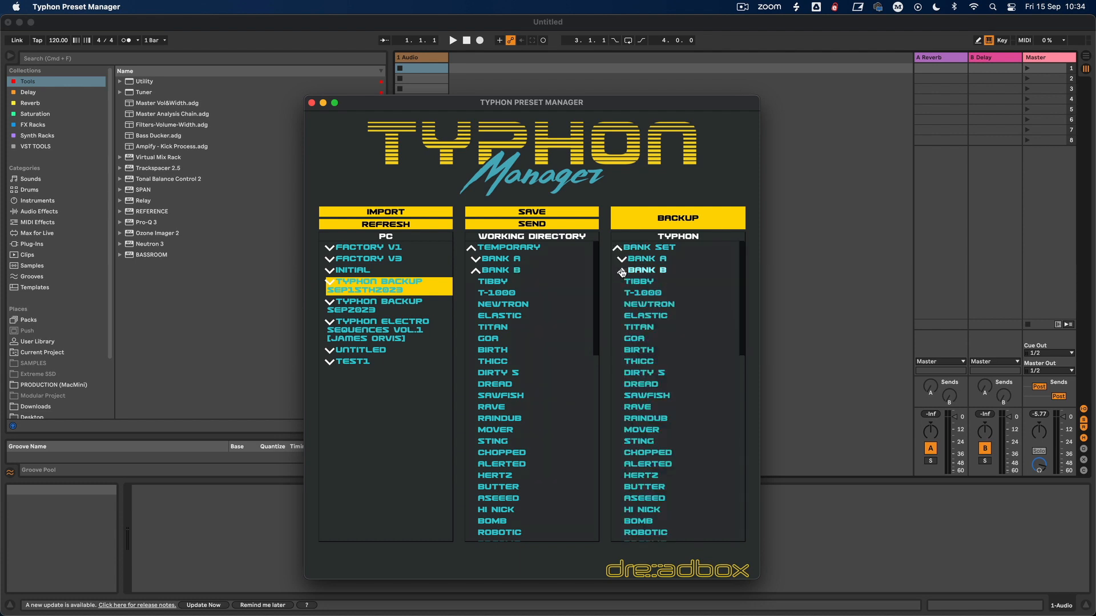
pyautogui.click(622, 271)
pyautogui.click(476, 271)
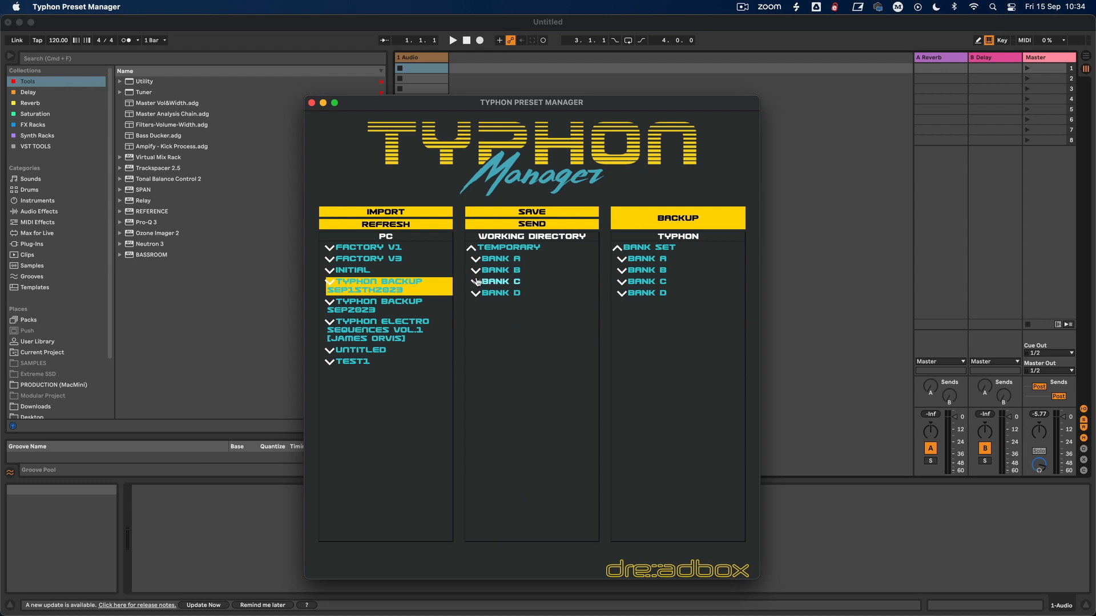
# Step: Compare the Bank C presets in the working directory with the Typhon's Bank C
pyautogui.click(477, 282)
pyautogui.click(621, 282)
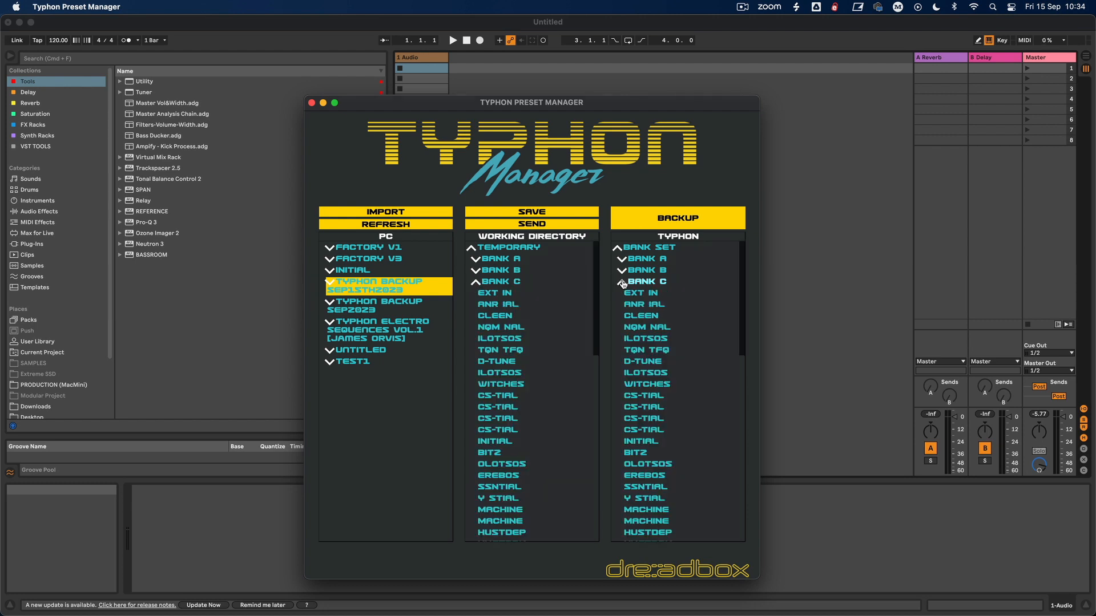
pyautogui.scroll(-5, 631, 349)
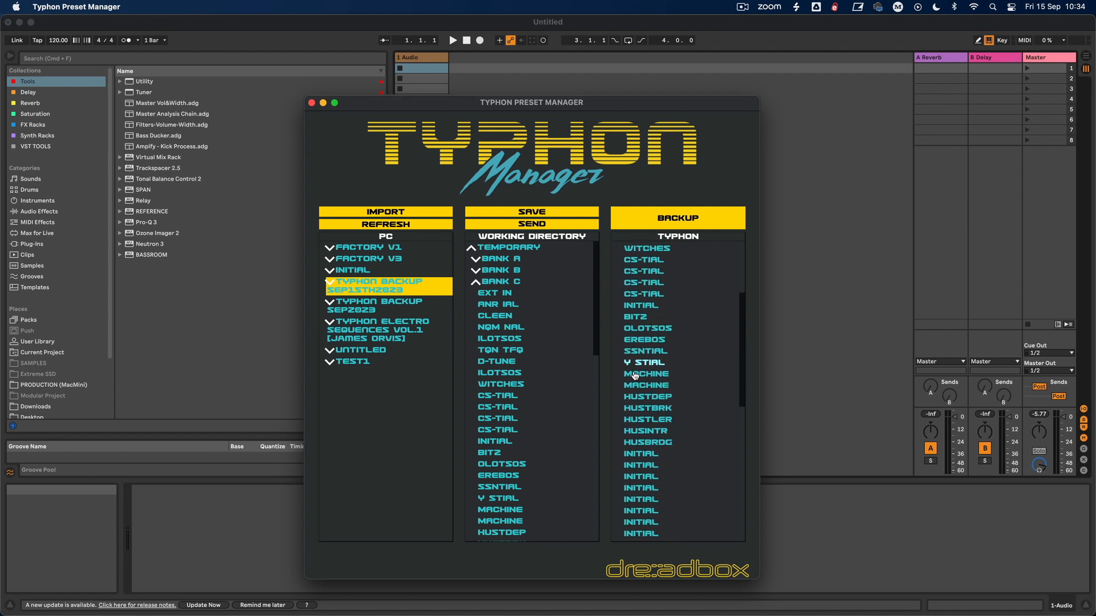
pyautogui.scroll(-4, 515, 381)
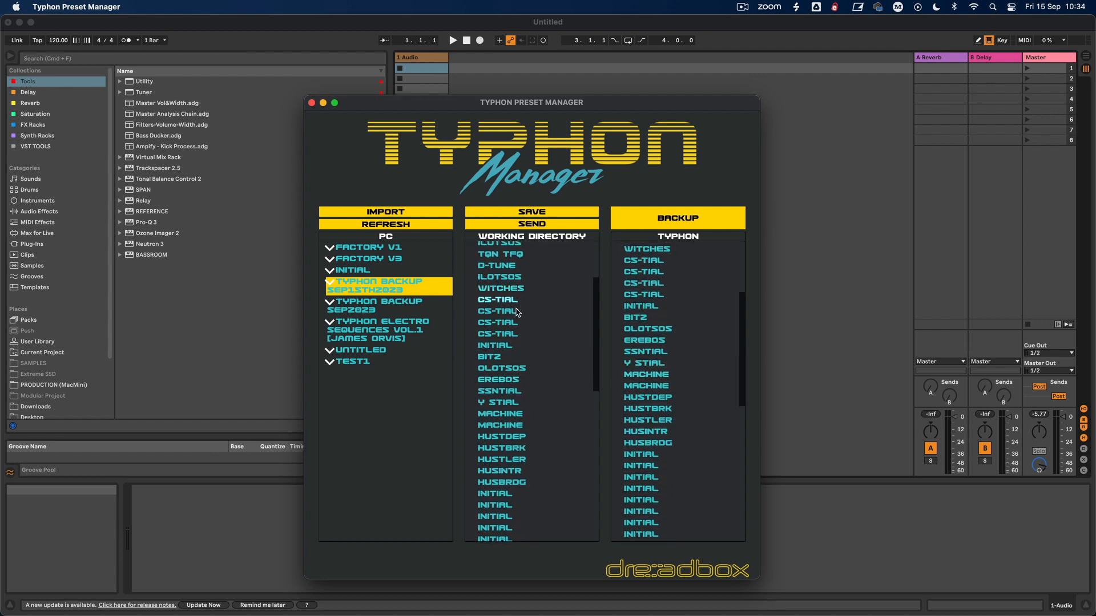
pyautogui.scroll(5, 514, 312)
pyautogui.click(476, 282)
# Step: Examine the full list of Bank D presets in the working directory
pyautogui.click(475, 294)
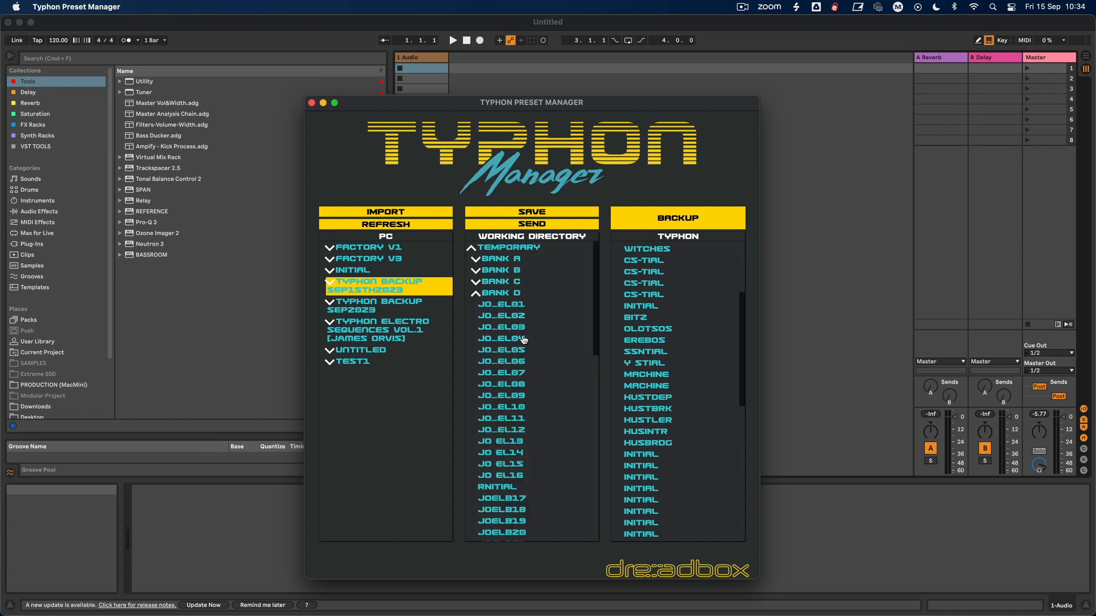
pyautogui.scroll(-10, 517, 431)
pyautogui.scroll(4, 522, 361)
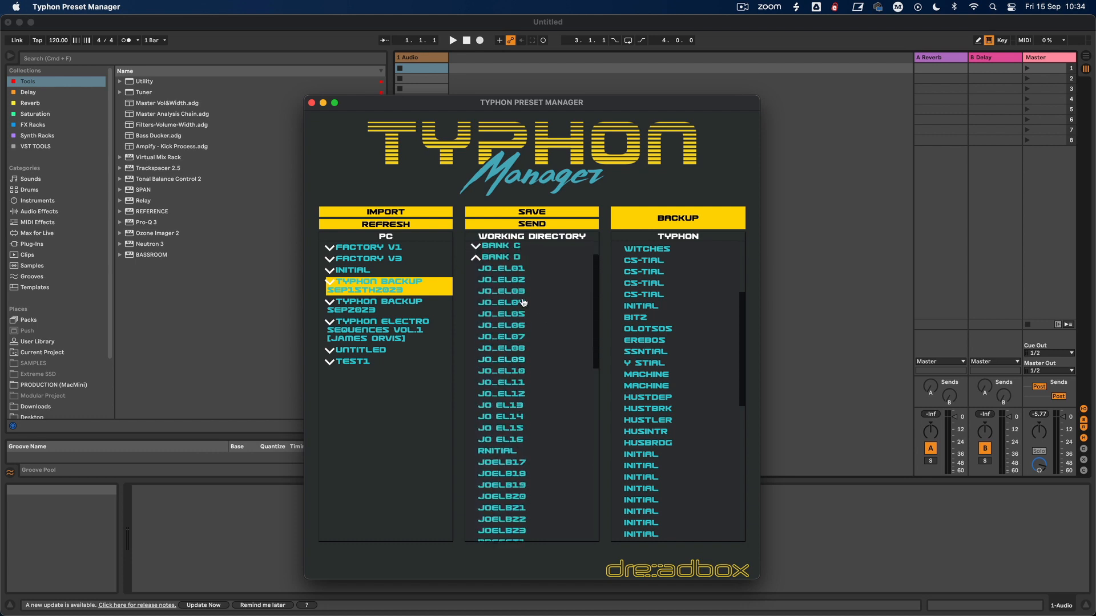
pyautogui.scroll(-6, 541, 431)
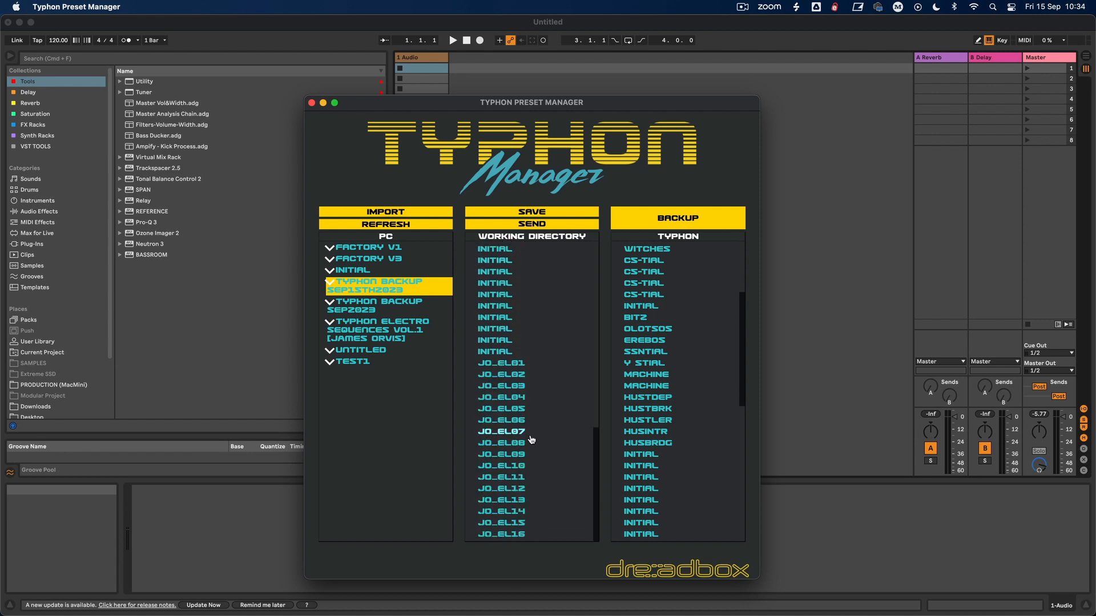
pyautogui.scroll(3, 529, 416)
pyautogui.scroll(-4, 528, 415)
pyautogui.scroll(10, 531, 282)
pyautogui.click(475, 294)
# Step: Replace Bank A in the working directory with Bank A of the Initial set, and check the banks
pyautogui.click(476, 260)
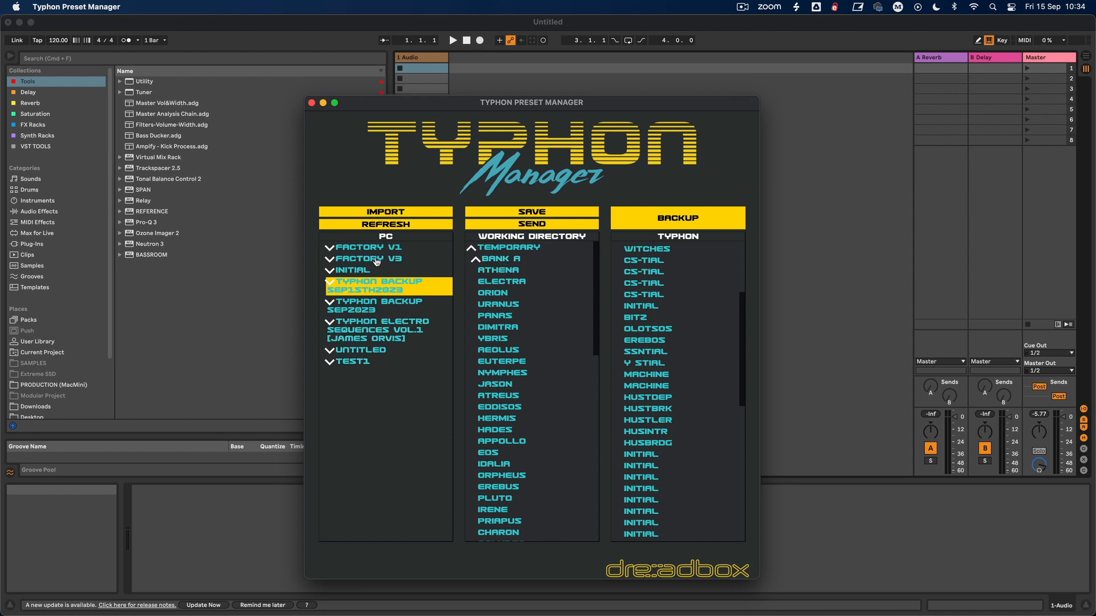
pyautogui.click(334, 272)
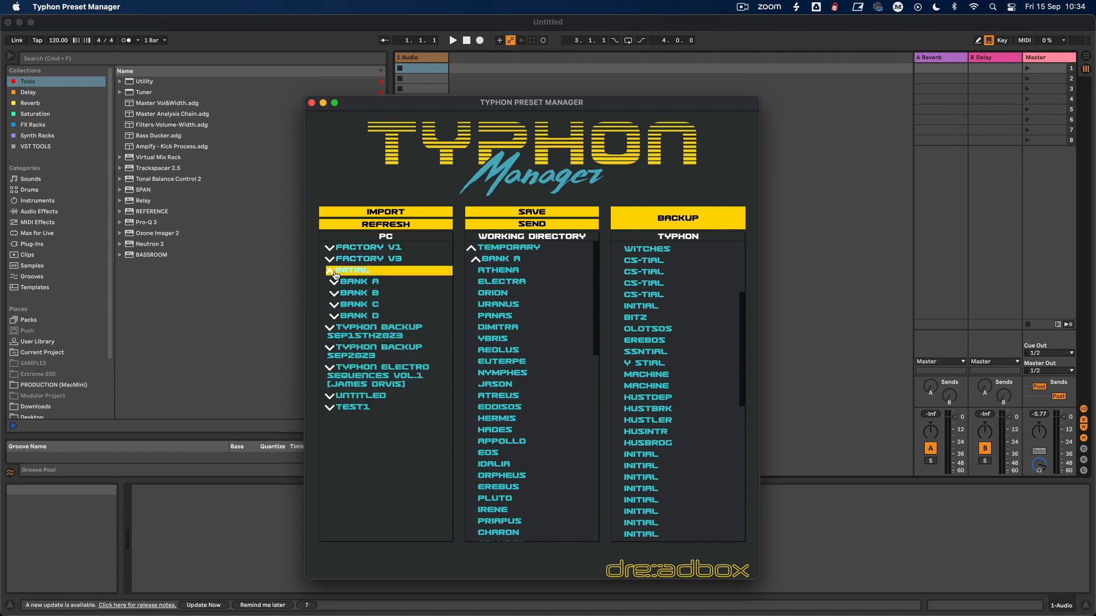
pyautogui.moveTo(370, 286); pyautogui.dragTo(497, 263)
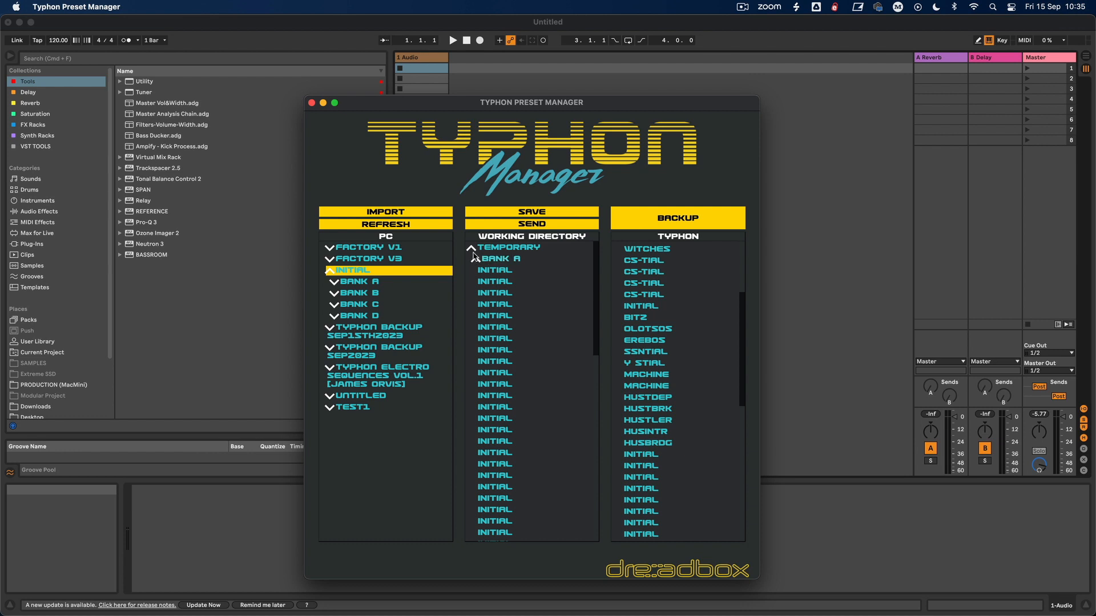
pyautogui.click(477, 262)
pyautogui.click(474, 272)
pyautogui.click(473, 272)
pyautogui.click(475, 282)
pyautogui.click(474, 282)
pyautogui.click(477, 261)
# Step: Expand the Typhon Electro Sequences Vol.1 set and its Bank A in the PC list
pyautogui.click(330, 369)
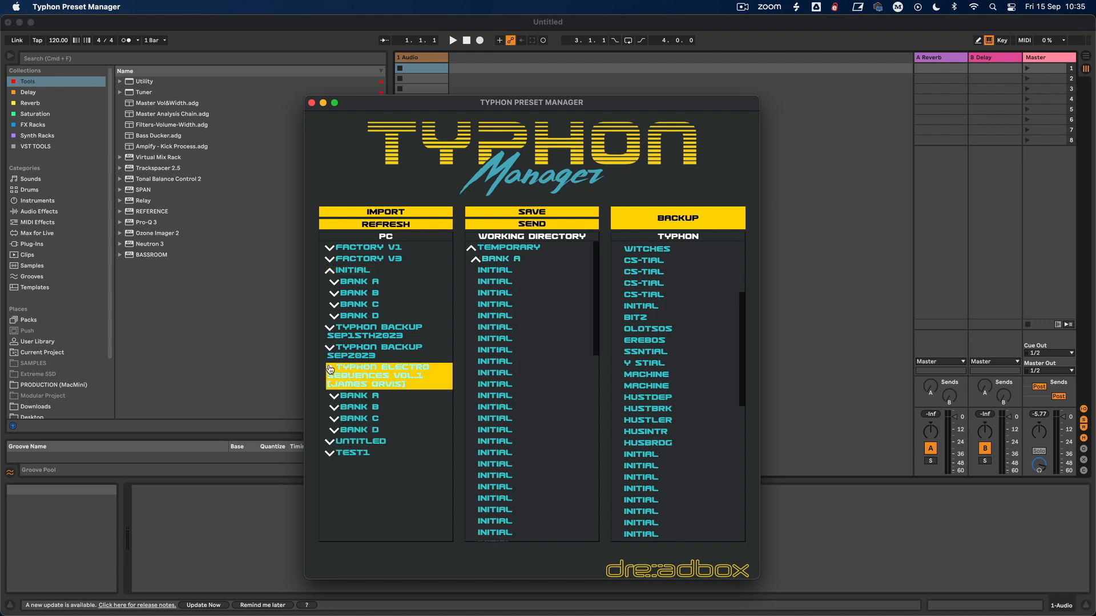
pyautogui.click(333, 388)
pyautogui.click(332, 388)
pyautogui.click(346, 395)
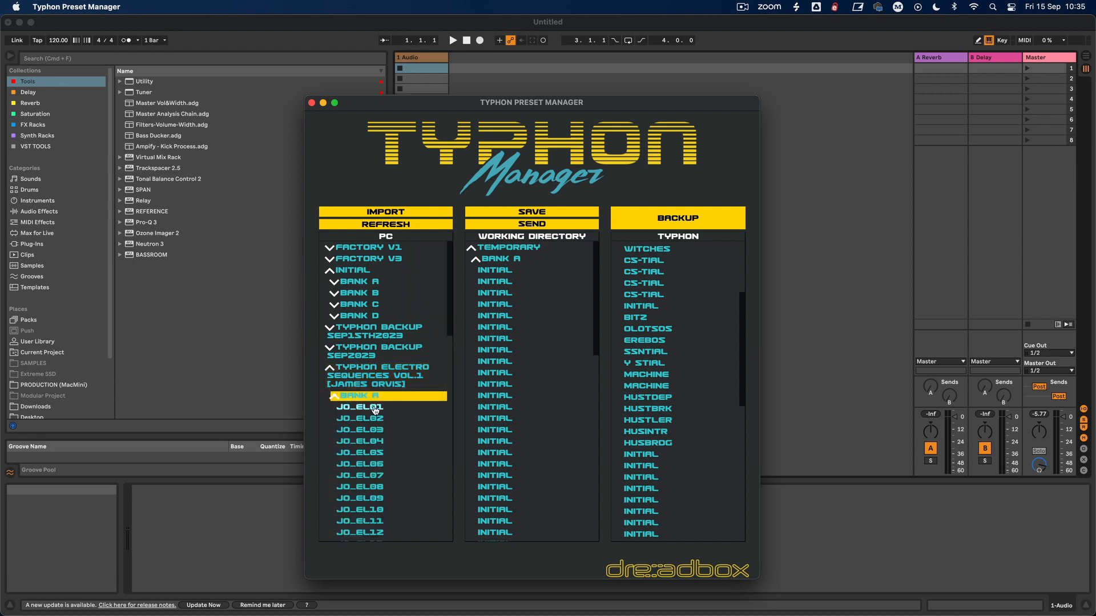
# Step: Copy presets JO_EL01, JO_EL03 and JO_EL07 individually into the first three slots of the working directory's Bank A
pyautogui.moveTo(375, 410); pyautogui.dragTo(502, 272)
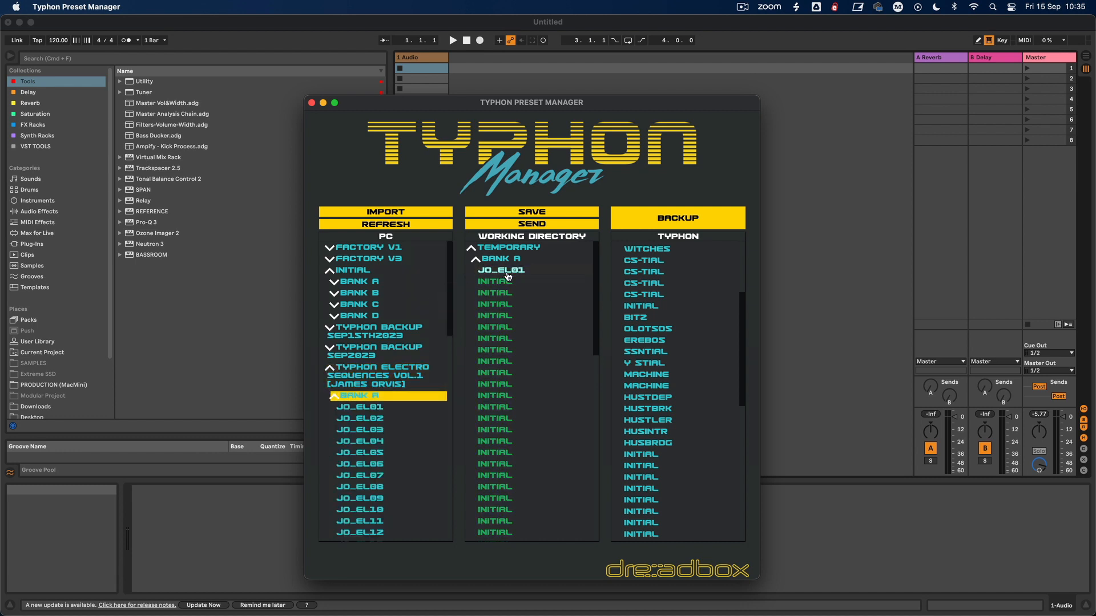
pyautogui.moveTo(376, 430); pyautogui.dragTo(522, 282)
pyautogui.moveTo(370, 476); pyautogui.dragTo(497, 293)
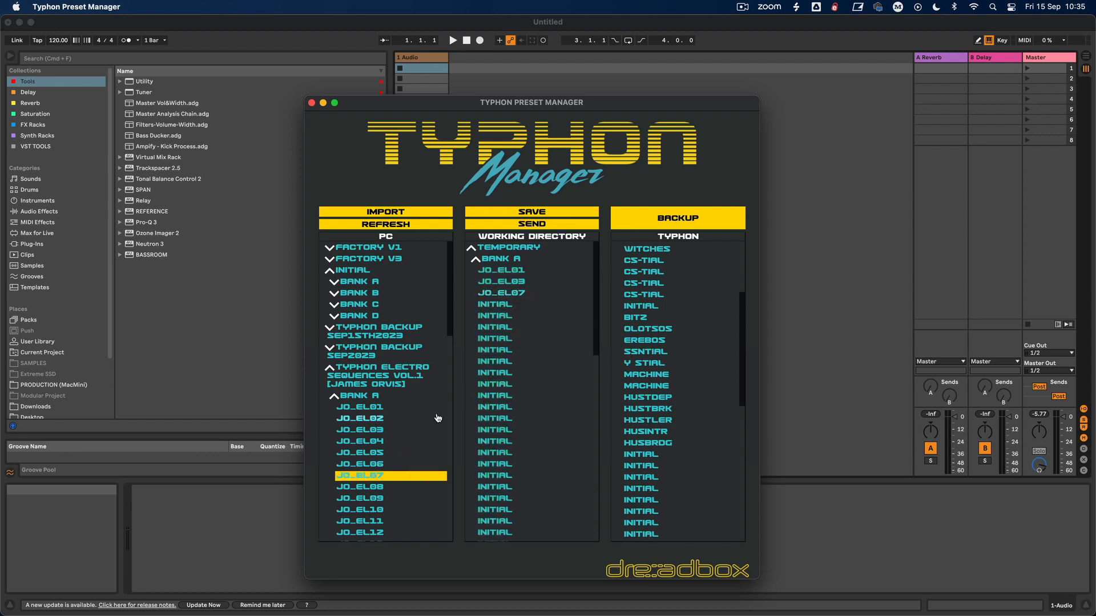
# Step: Copy the whole Bank A of Typhon Electro Sequences Vol.1 onto Bank A in the working directory
pyautogui.moveTo(374, 395); pyautogui.dragTo(516, 262)
pyautogui.click(362, 407)
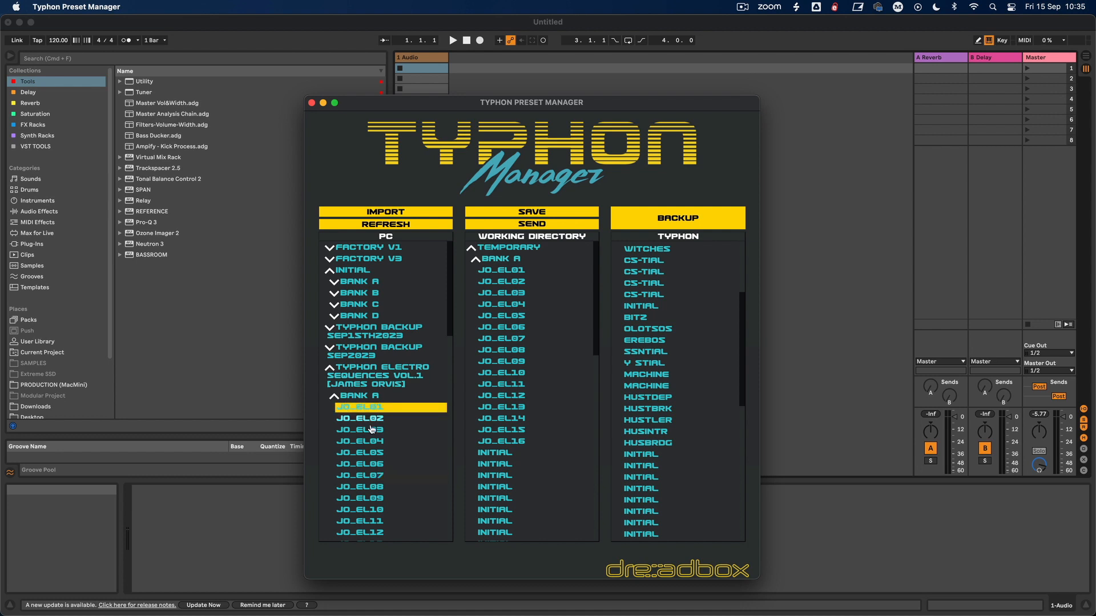
pyautogui.click(395, 420)
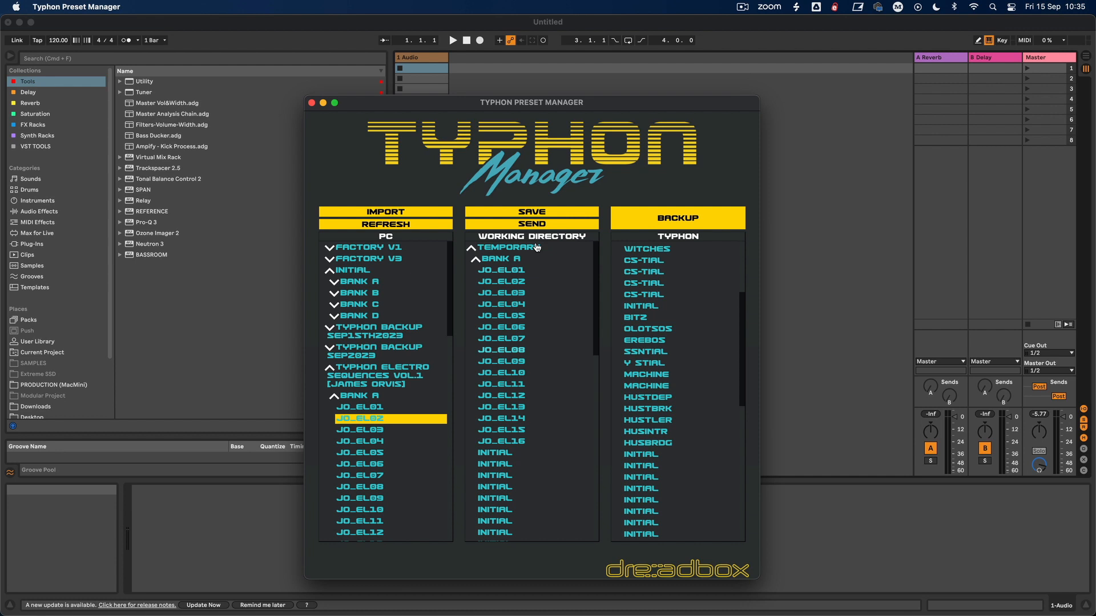
# Step: Examine the presets in Banks B, C and D of the working directory one bank at a time
pyautogui.click(477, 261)
pyautogui.click(477, 264)
pyautogui.click(481, 263)
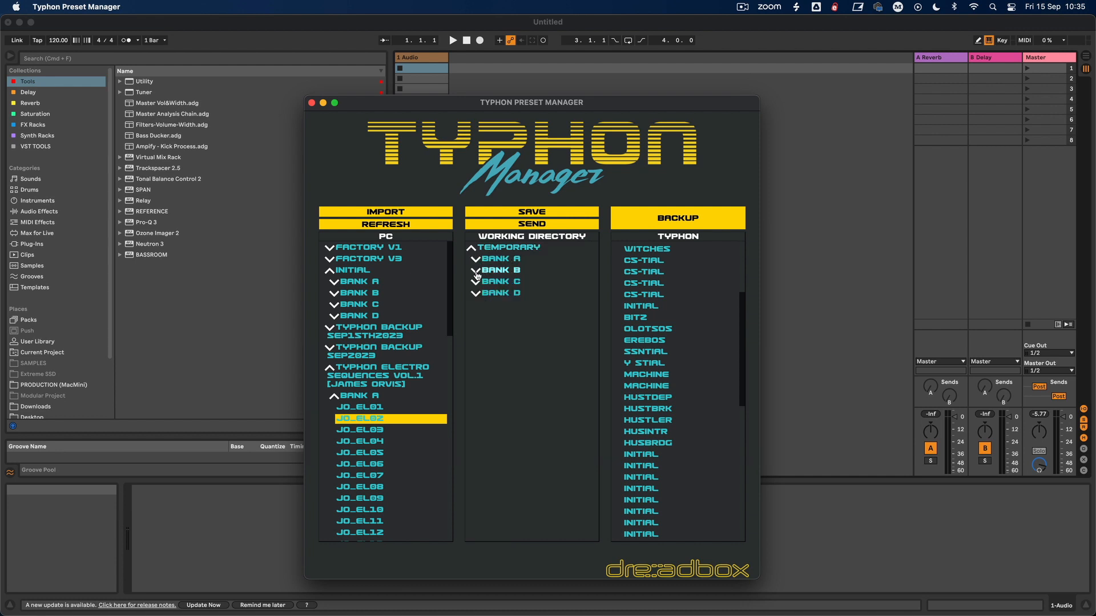
pyautogui.click(477, 271)
pyautogui.click(477, 273)
pyautogui.click(478, 284)
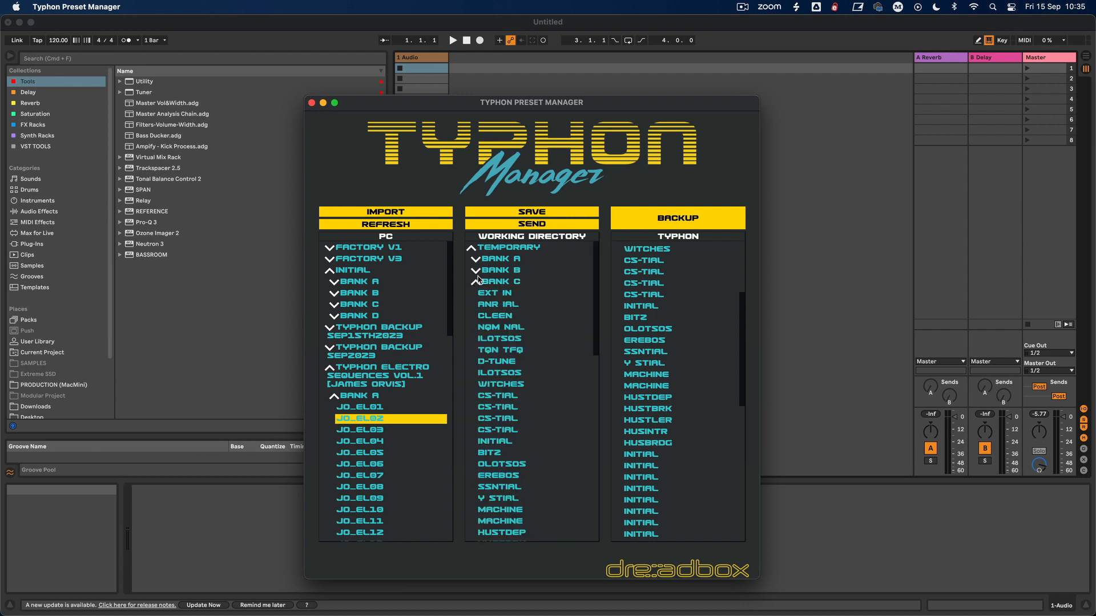
pyautogui.click(474, 287)
pyautogui.click(476, 291)
pyautogui.scroll(-5, 491, 345)
pyautogui.scroll(5, 491, 344)
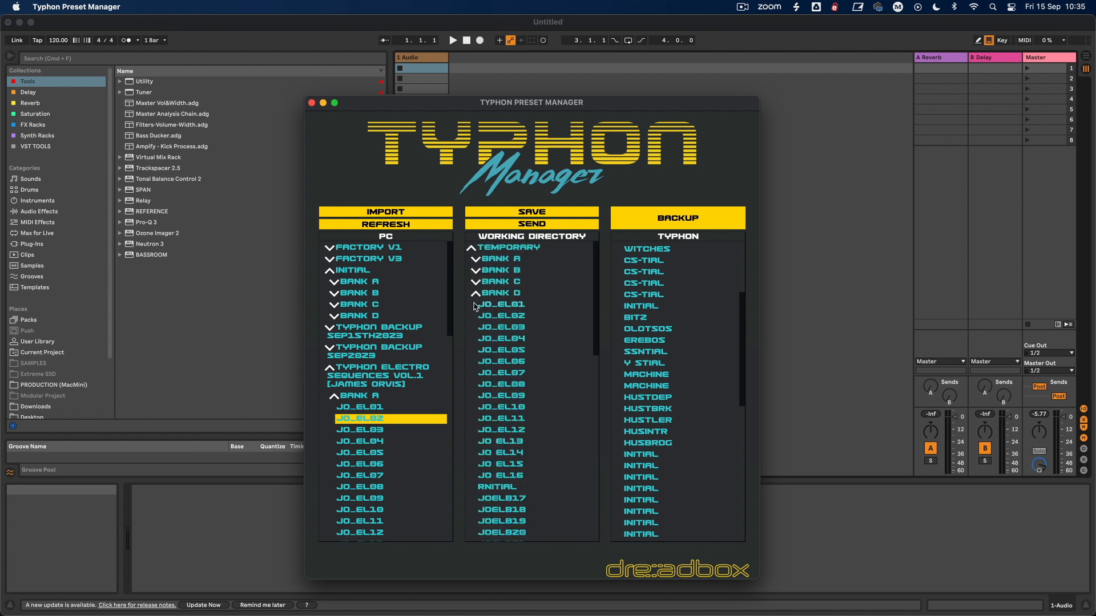
pyautogui.click(476, 294)
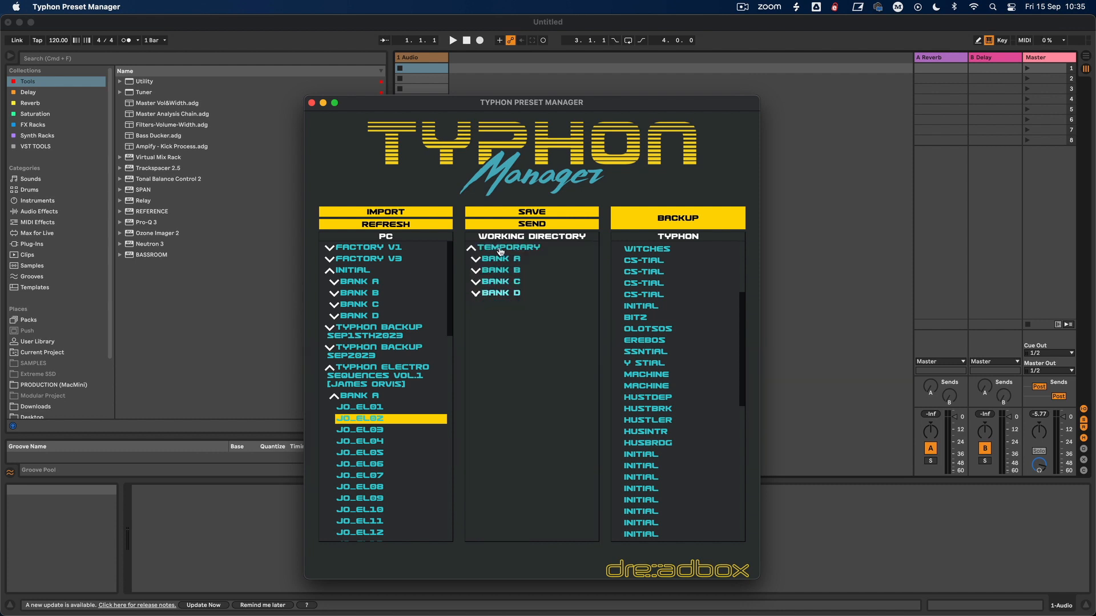
# Step: Check the Bank A presets in the working directory and send the complete Temporary set to the Typhon
pyautogui.click(478, 259)
pyautogui.scroll(-6, 512, 442)
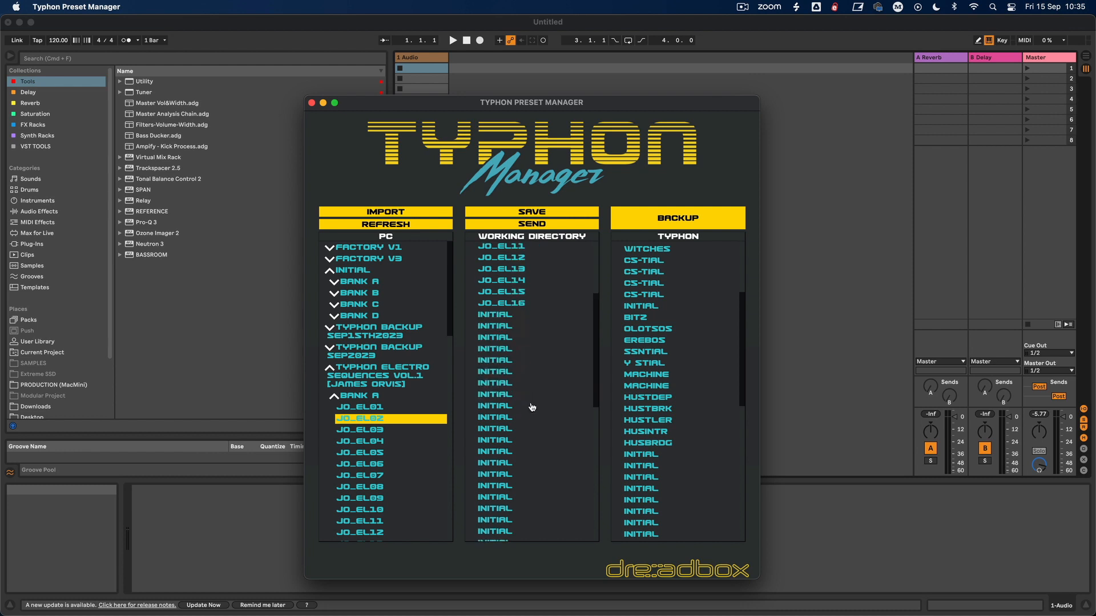
pyautogui.scroll(6, 497, 328)
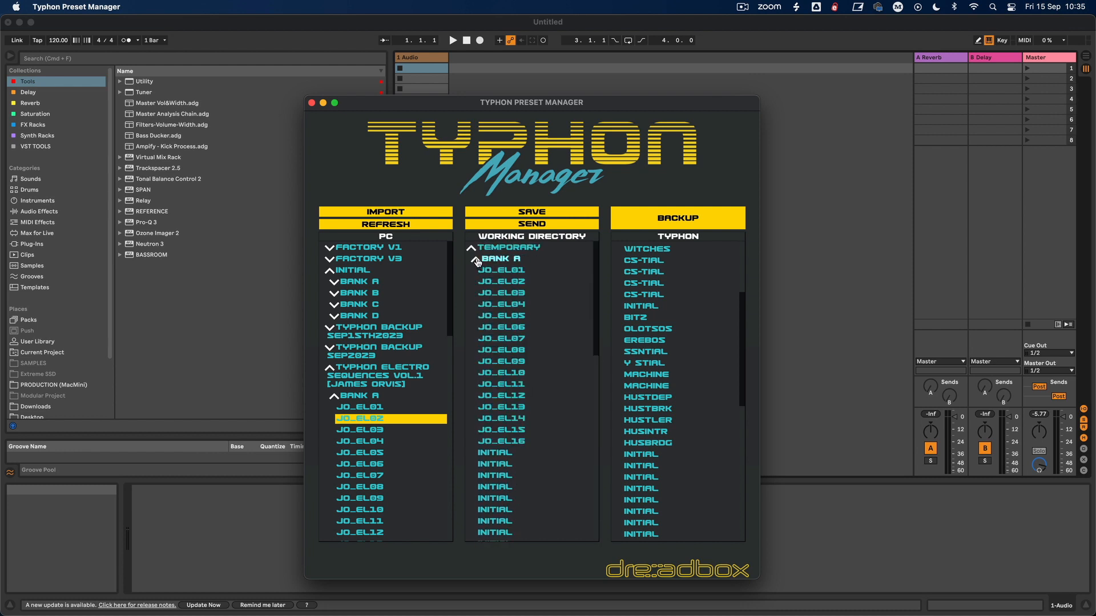
pyautogui.click(476, 259)
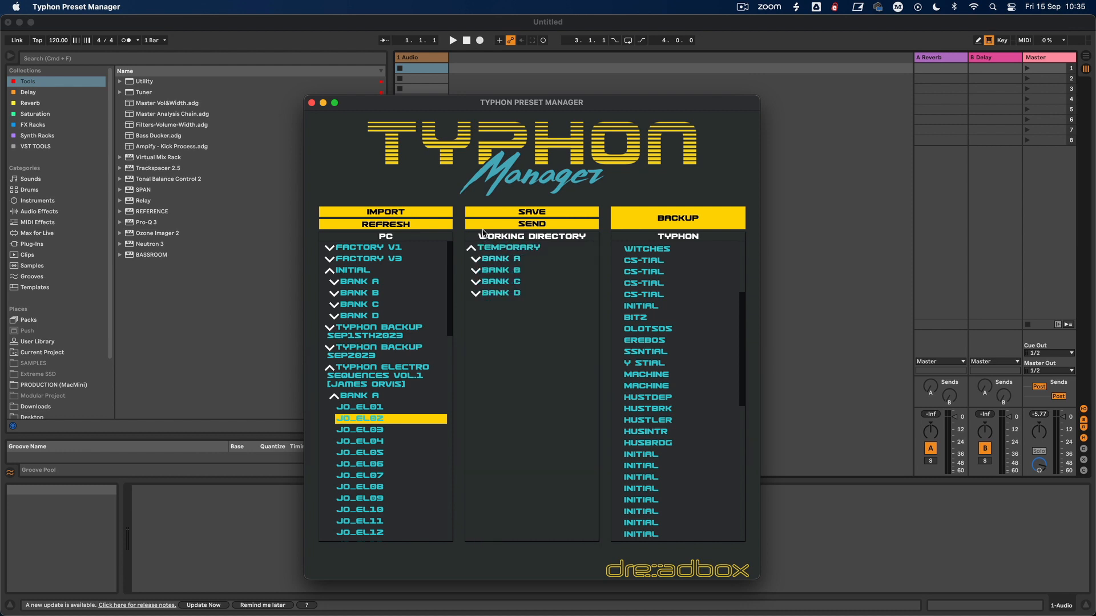
pyautogui.click(535, 225)
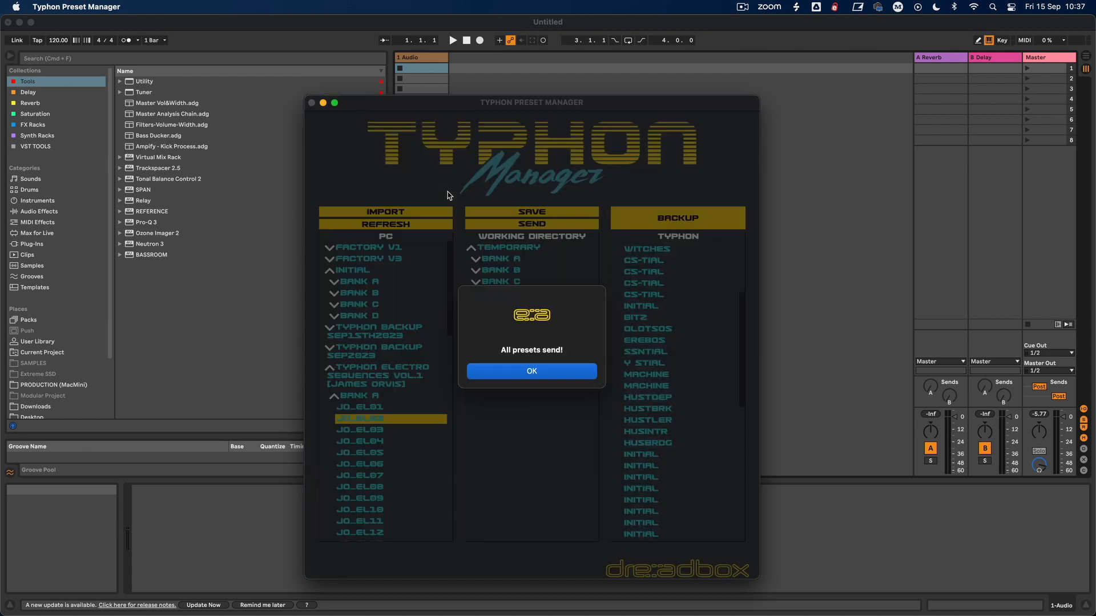
pyautogui.click(574, 376)
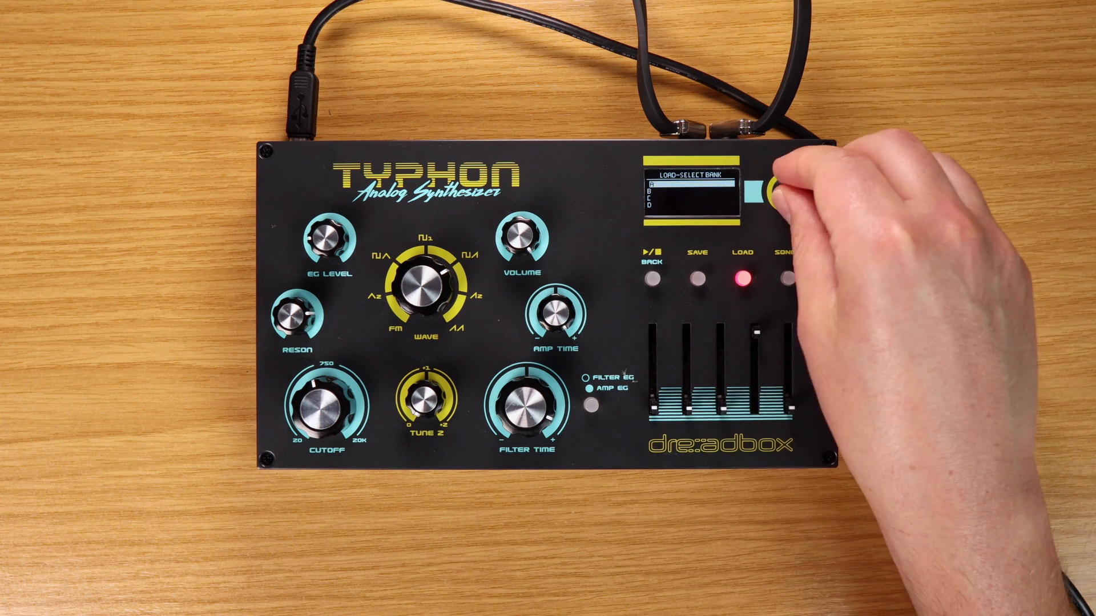